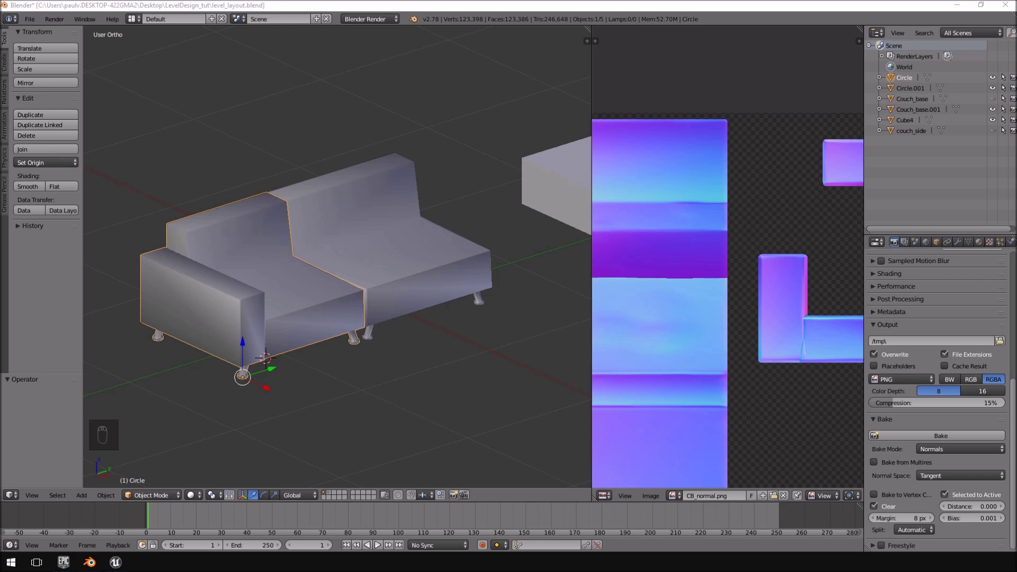
- Put the left couch section into Edit Mode and orbit to a view of its legs
middle_click_drag(332, 465, 306, 356)
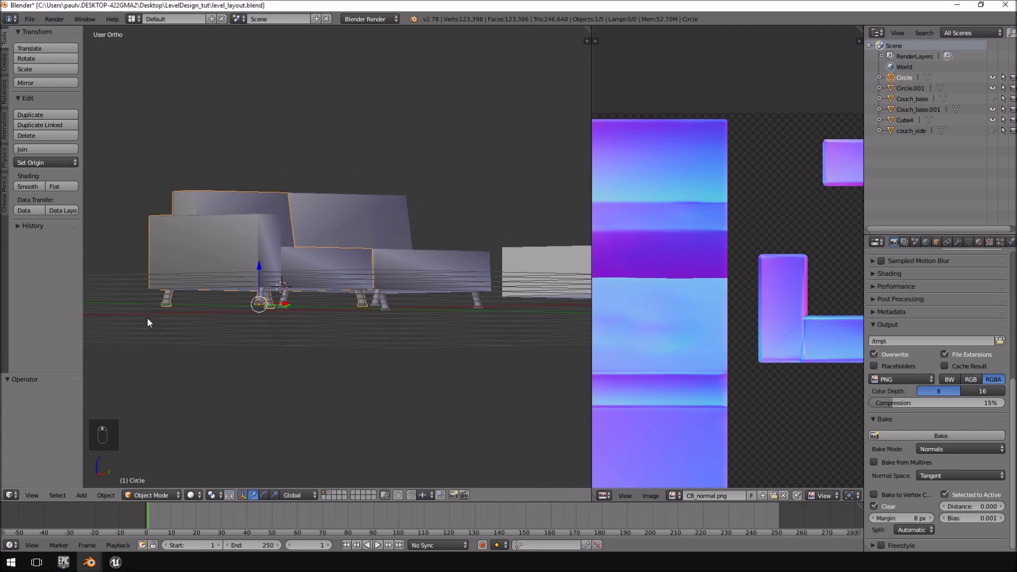
middle_click_drag(447, 341, 359, 242)
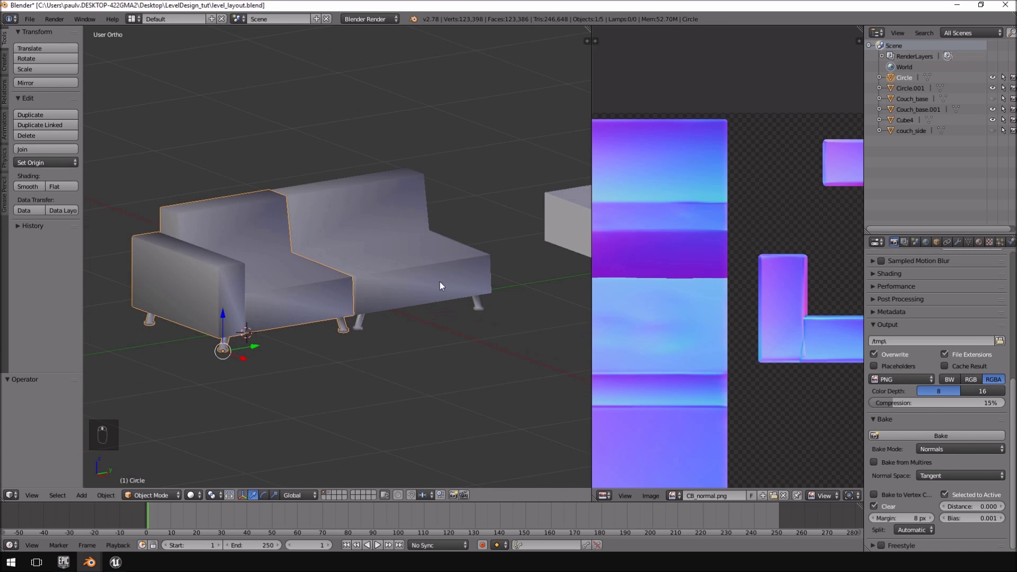
middle_click_drag(348, 288, 396, 279)
scroll(397, 279, "up", 4)
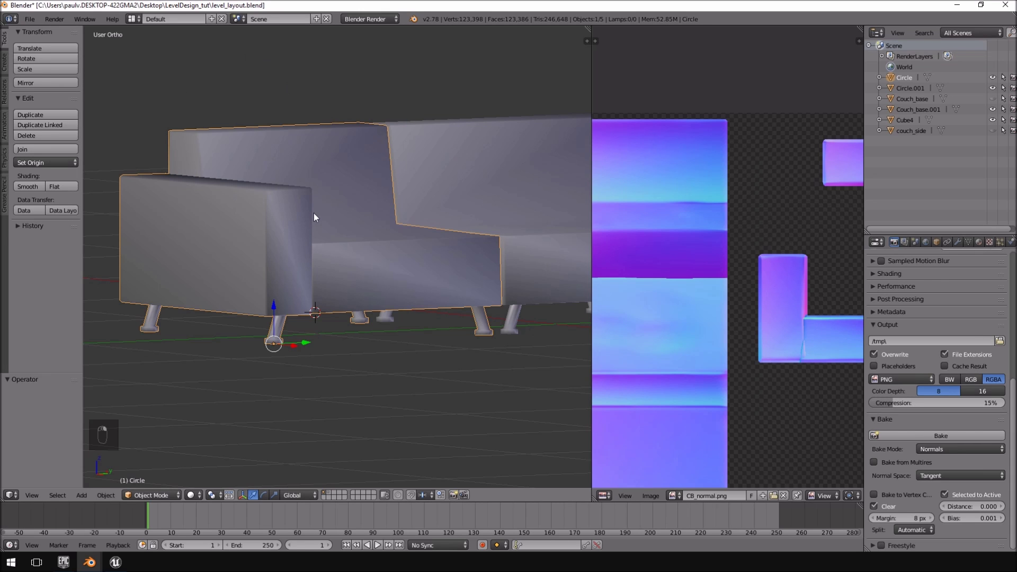
middle_click_drag(325, 224, 299, 237)
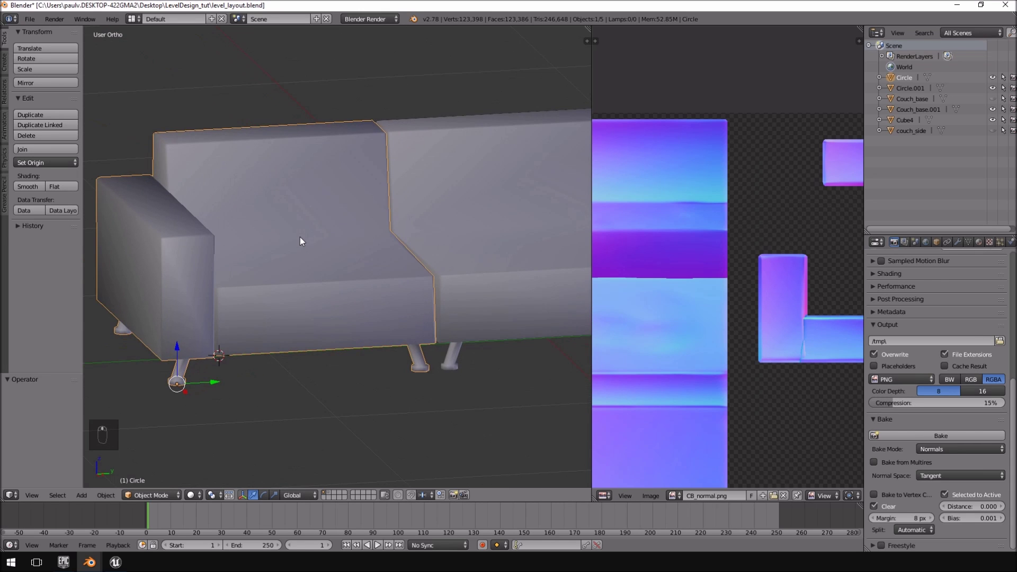
key("Tab")
scroll(297, 257, "up", 5)
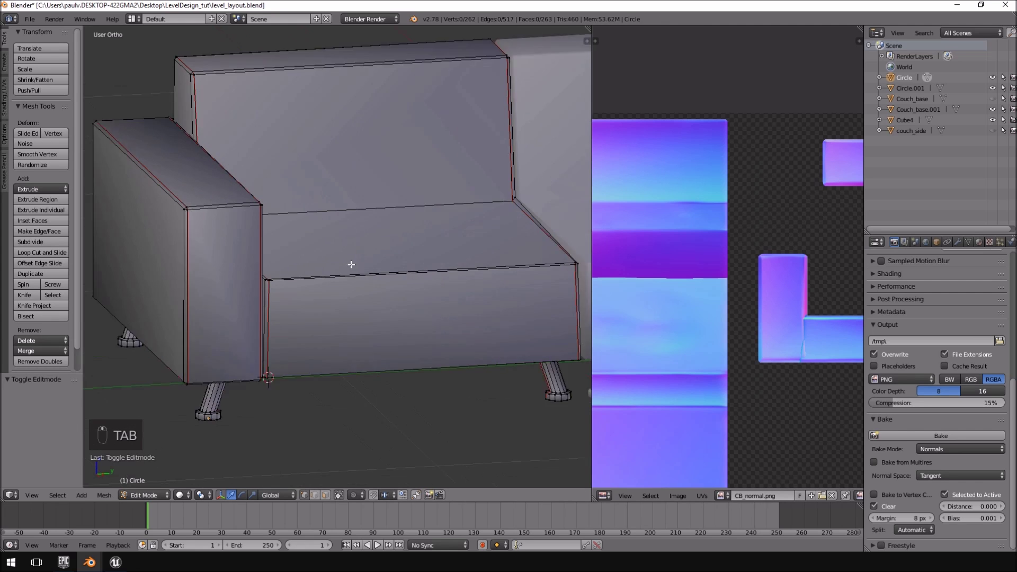
middle_click_drag(362, 279, 360, 302)
scroll(323, 364, "up", 1)
middle_click_drag(333, 366, 491, 334)
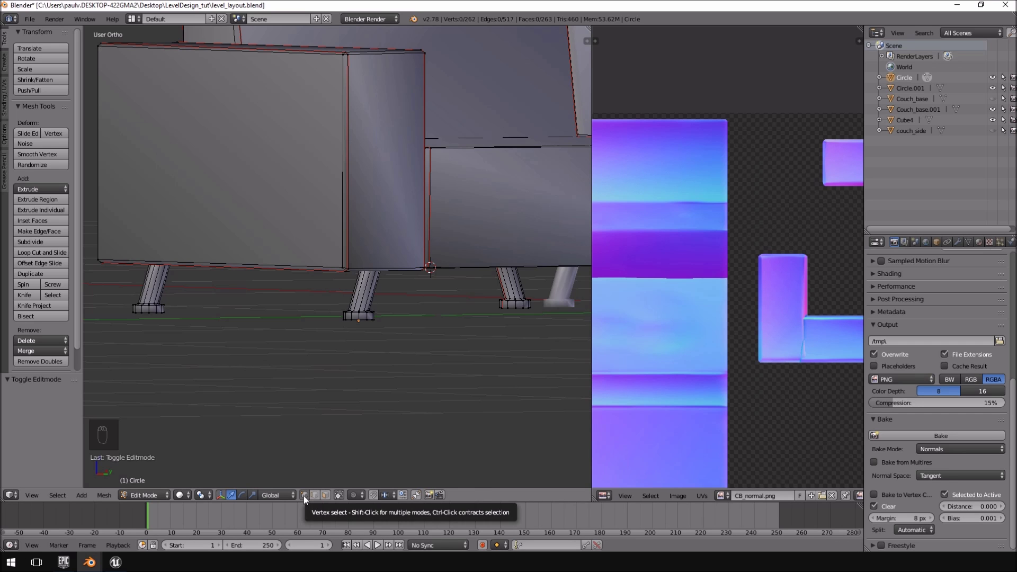
- Pick a vertex on each of the four legs and expand to whole legs with Ctrl+L
right_click(360, 314)
right_click(151, 306, "shift")
middle_click_drag(481, 382, 334, 379)
right_click(364, 311, "shift")
middle_click_drag(365, 311, 365, 351)
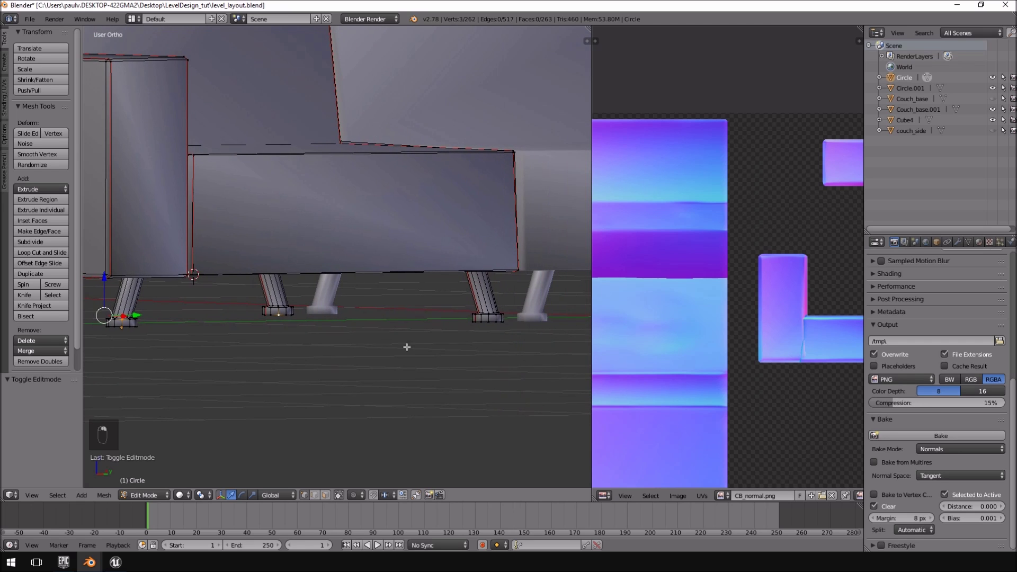
right_click(477, 317, "shift")
scroll(457, 348, "down", 3)
key("ctrl+l")
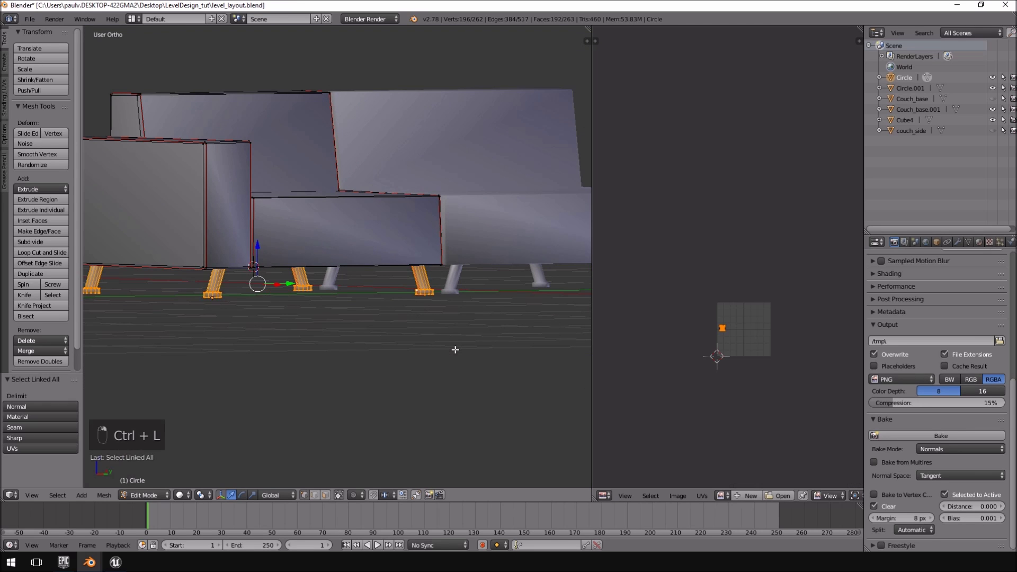
- Check the selected legs from orbit, top, front and right views
middle_click_drag(455, 350, 300, 253)
middle_click_drag(256, 293, 252, 331)
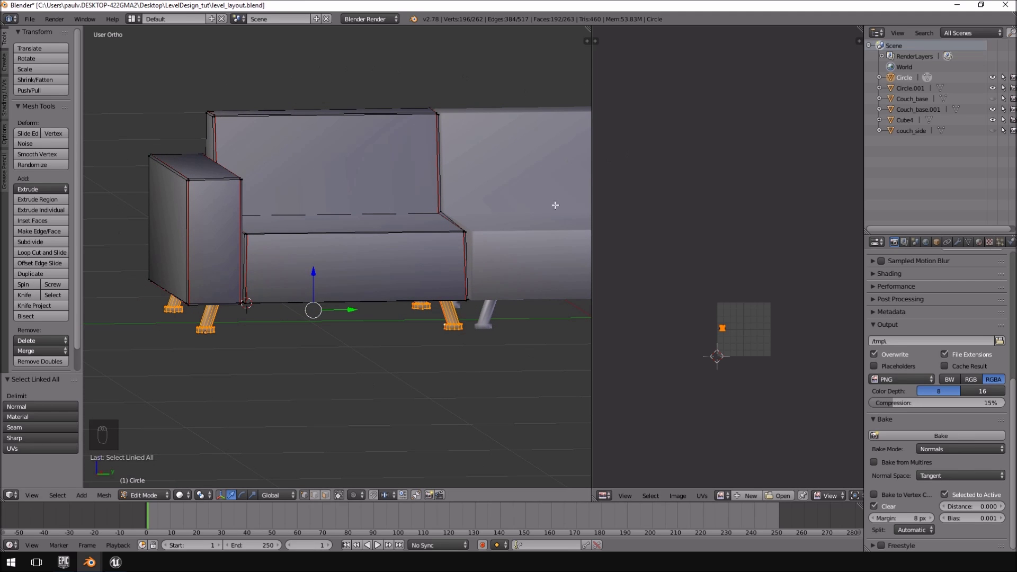
middle_click_drag(367, 289, 371, 270)
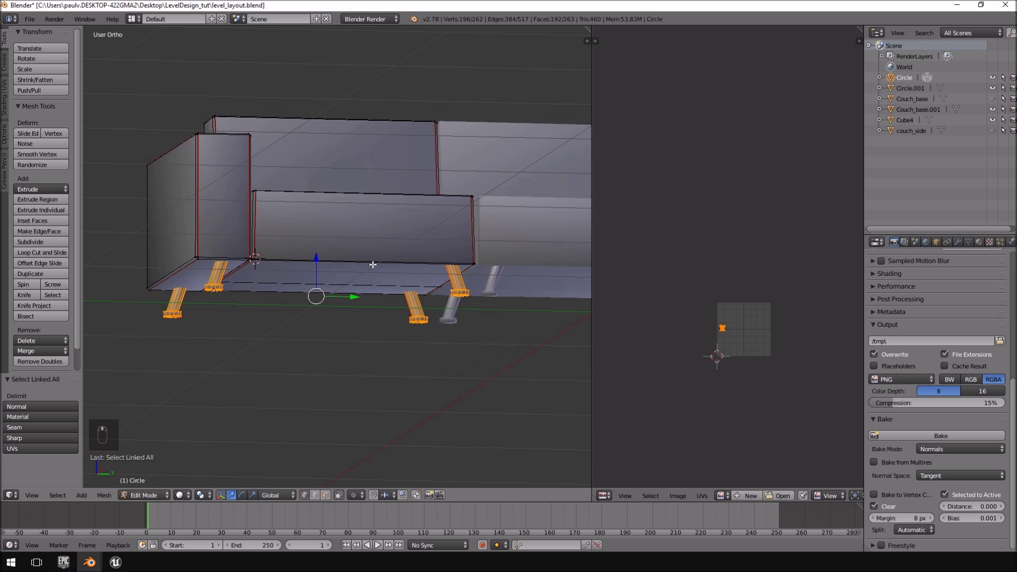
middle_click_drag(264, 305, 248, 240)
key("KP_7")
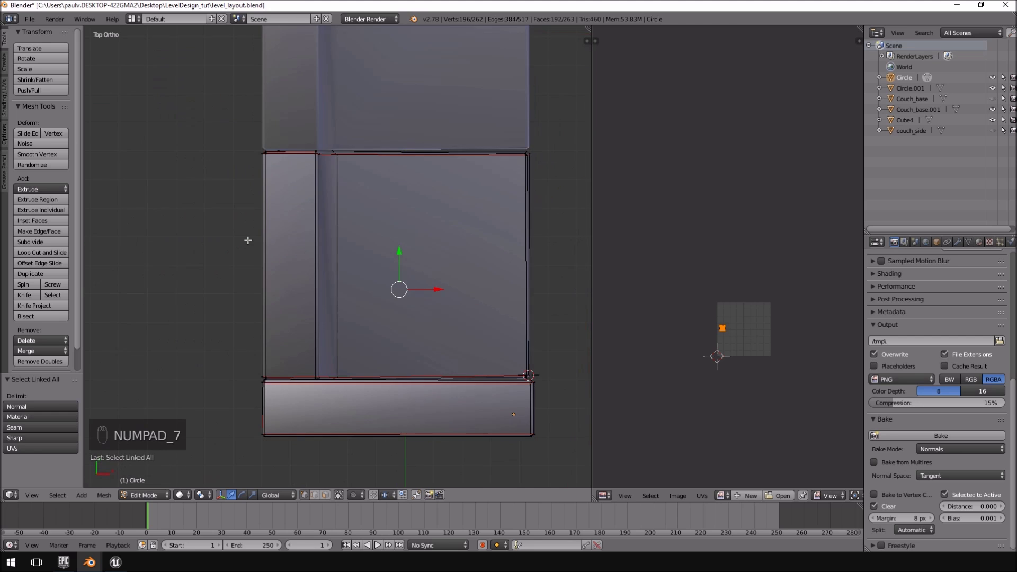
key("KP_1")
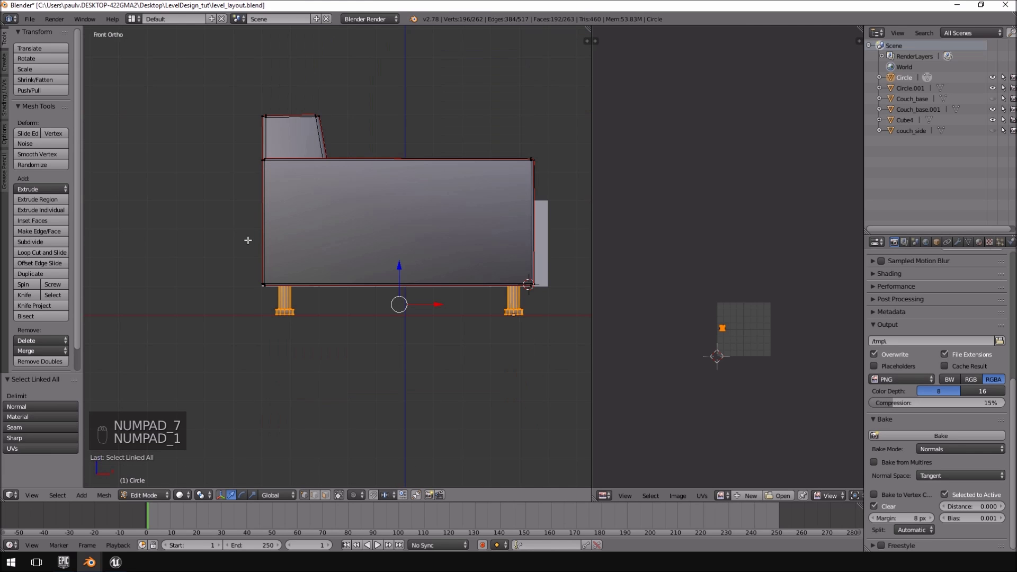
key("KP_3")
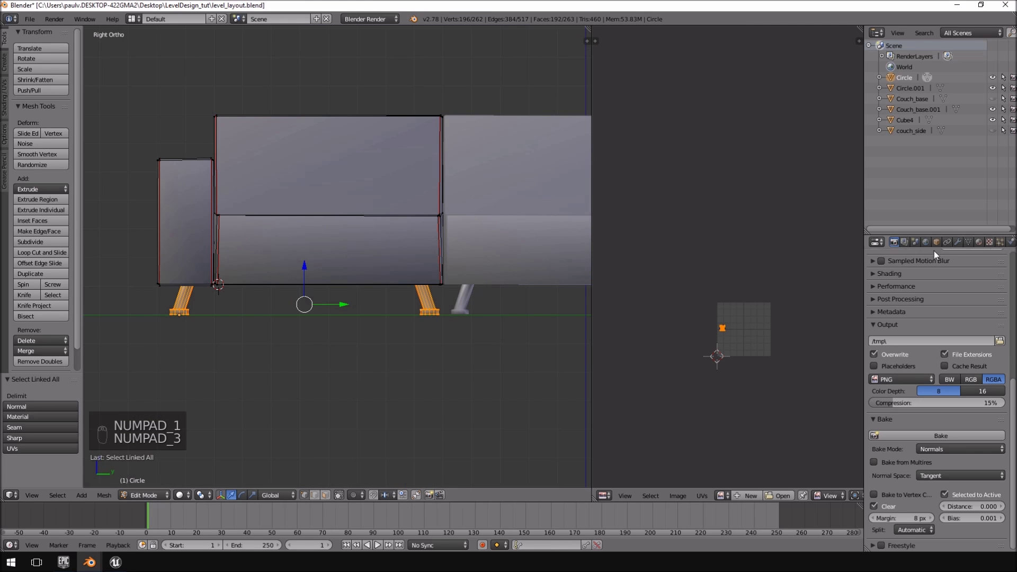
- Add a material slot with a new CS_legs material and assign it to the legs
left_click(979, 242)
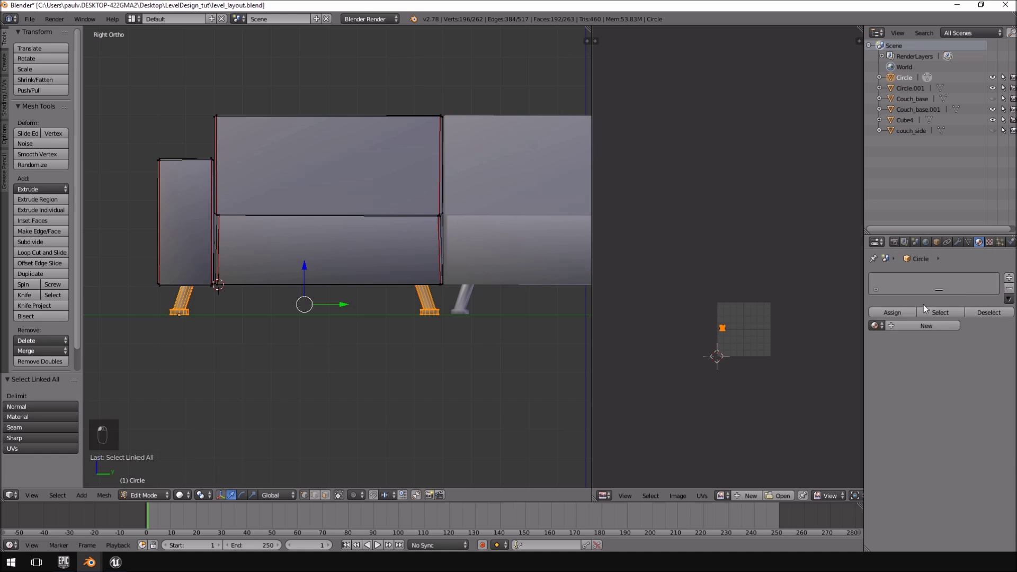
left_click(1009, 277)
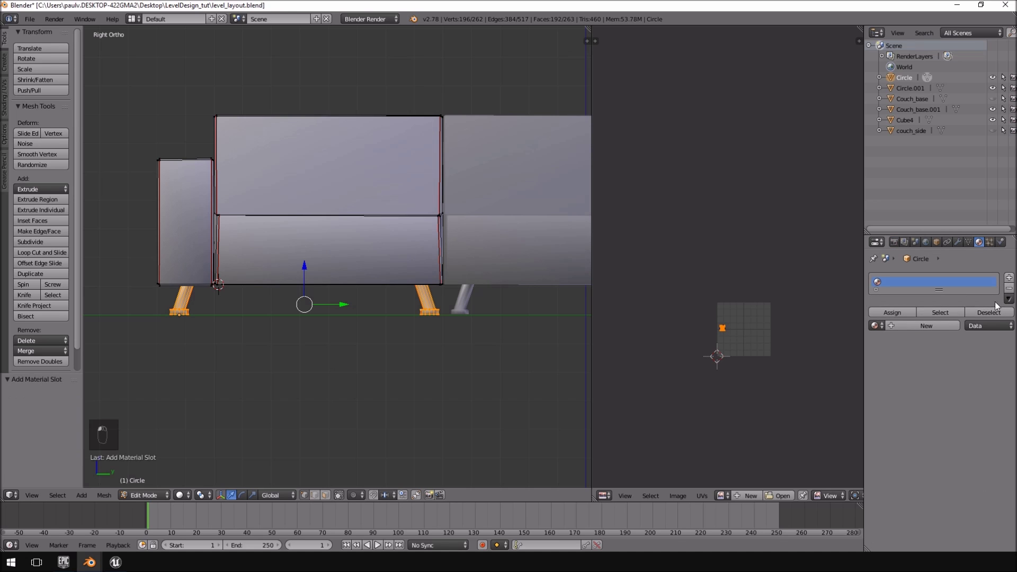
left_click(924, 326)
double_click(925, 284)
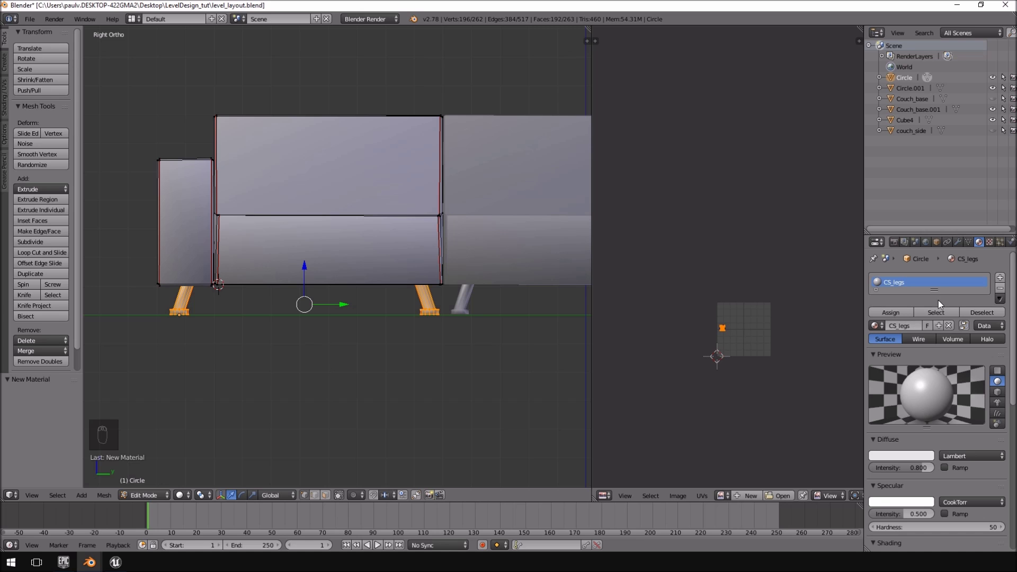
left_click(895, 314)
- Select the entire couch body mesh with Ctrl+L
middle_click_drag(329, 244, 265, 260)
right_click(221, 160)
right_click(225, 217, "shift")
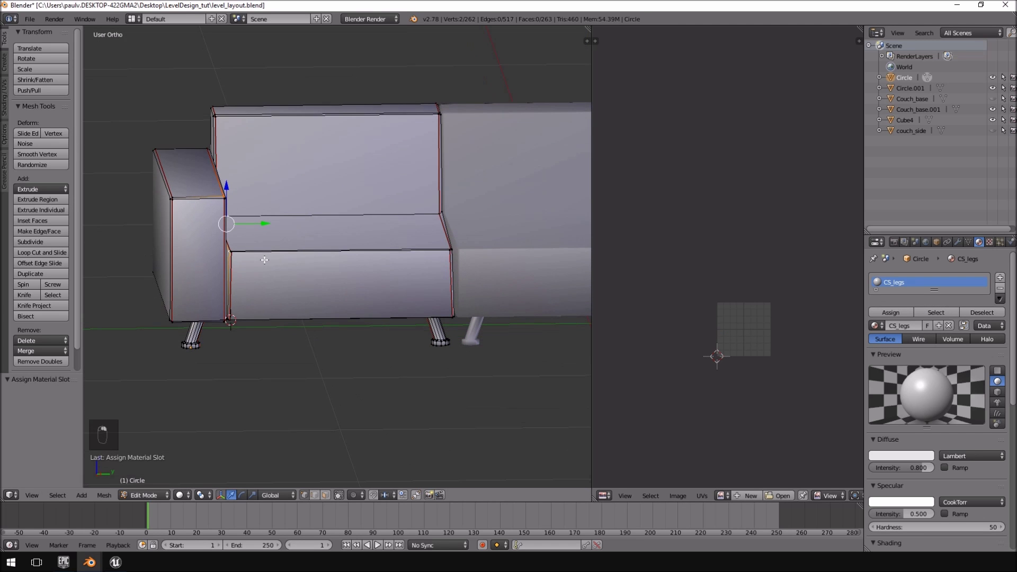
key("ctrl+l")
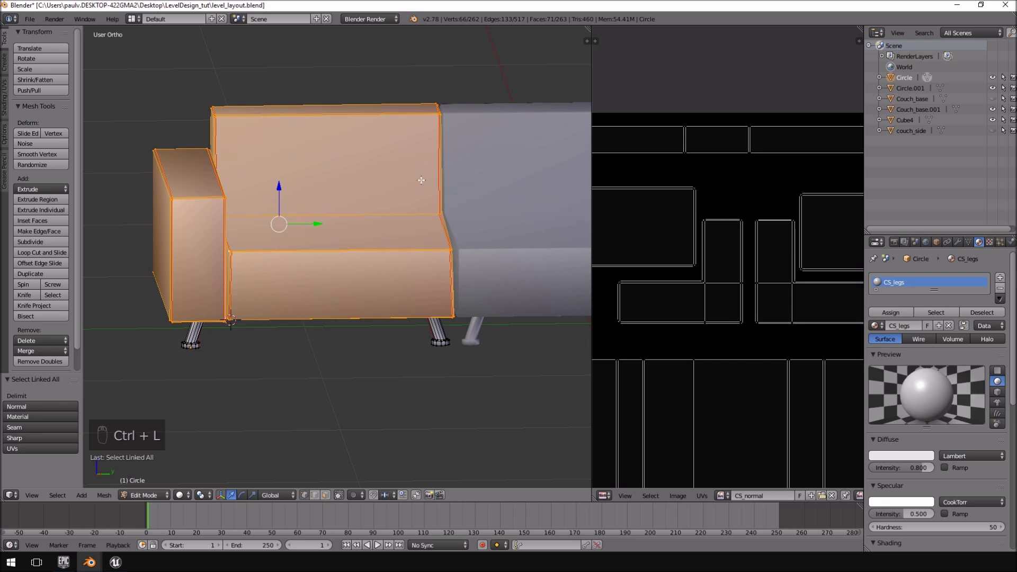
- Add a second slot with a new CS_base material and assign it to the body
left_click(1000, 278)
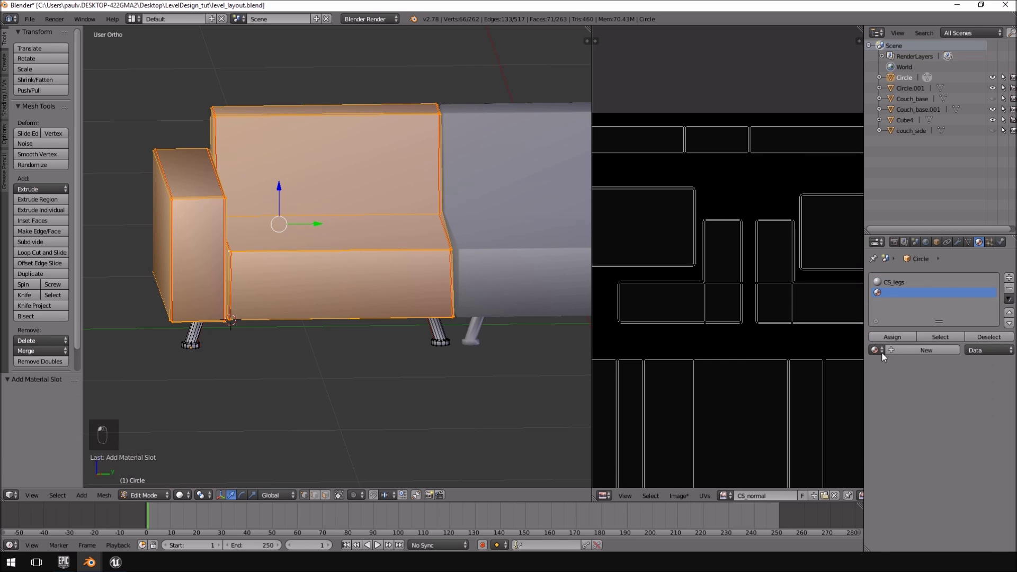
left_click(904, 350)
double_click(912, 293)
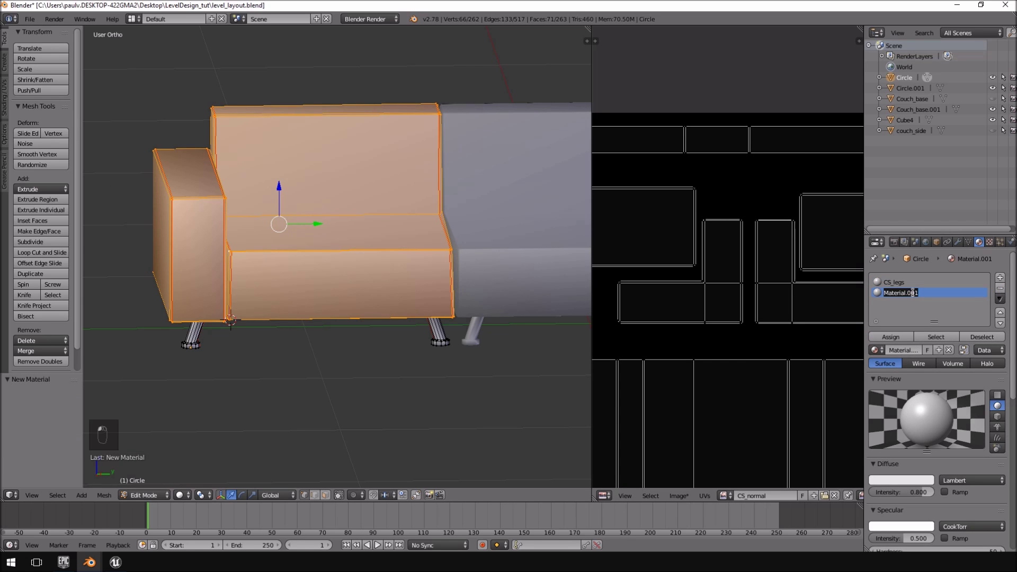
type("CS_base")
key("Return")
left_click(892, 339)
- Leave Edit Mode and select the right couch section
middle_click_drag(517, 256, 370, 249, "shift")
scroll(382, 252, "down", 2)
key("Tab")
right_click(445, 227)
scroll(445, 232, "up", 2)
scroll(402, 234, "down", 1)
- Enter Edit Mode on Circle.001 and assign a new CB_base material to the whole section
key("Tab")
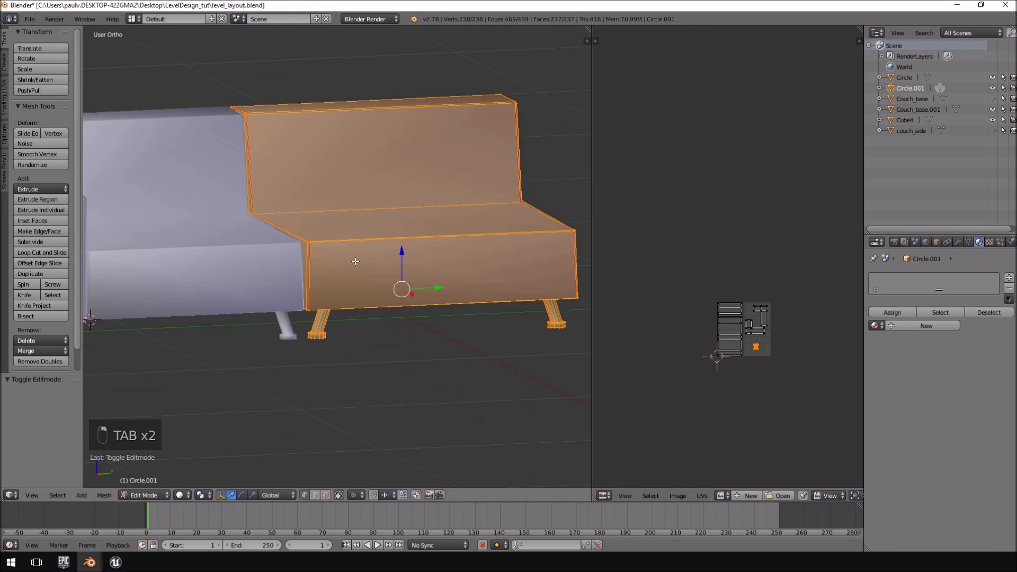
left_click(1009, 277)
left_click(917, 329)
double_click(920, 286)
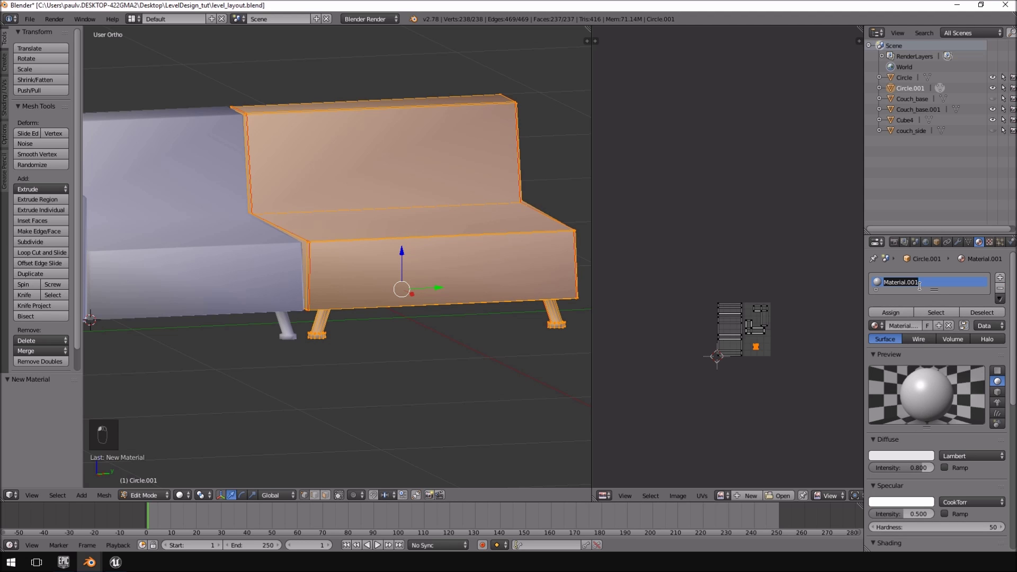
type("CB_base")
left_click(891, 313)
- Select all four legs of the right section via one vertex each and Ctrl+L
middle_click_drag(494, 316, 547, 294)
right_click(549, 302, "shift")
right_click(554, 218)
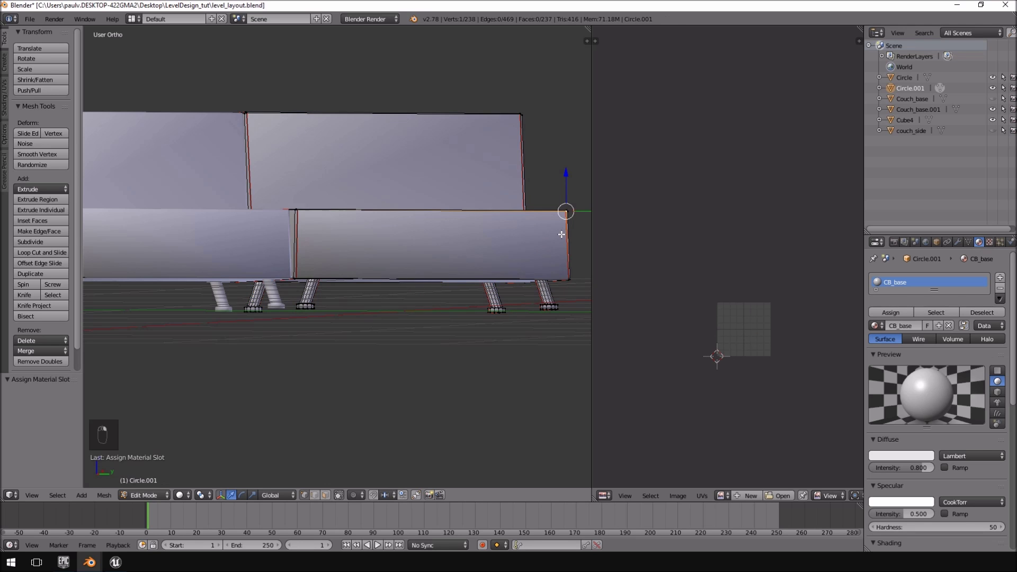
key("ctrl+l")
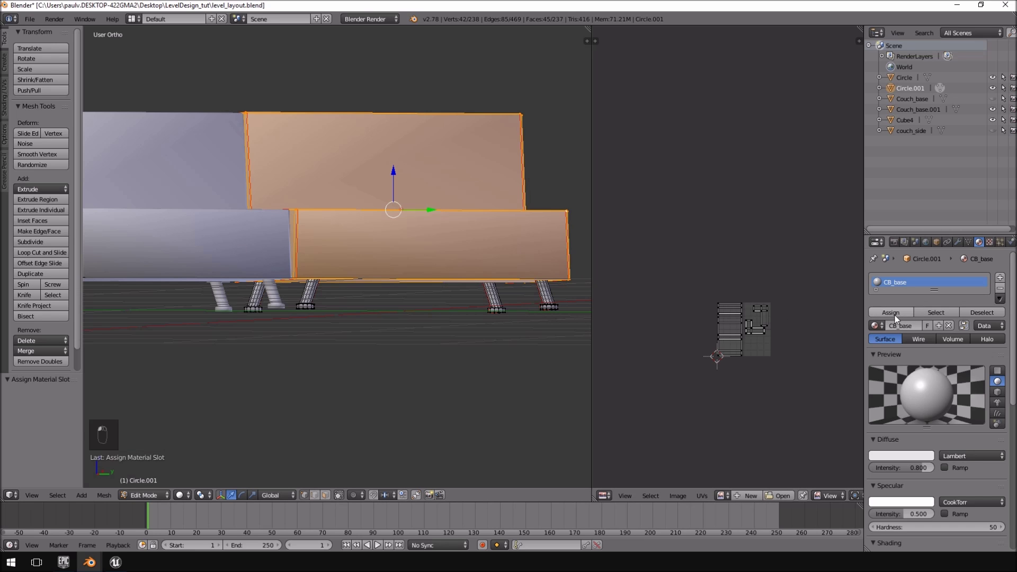
right_click(312, 298)
right_click(253, 310, "shift")
right_click(497, 311, "shift")
right_click(555, 308, "shift")
key("ctrl+l")
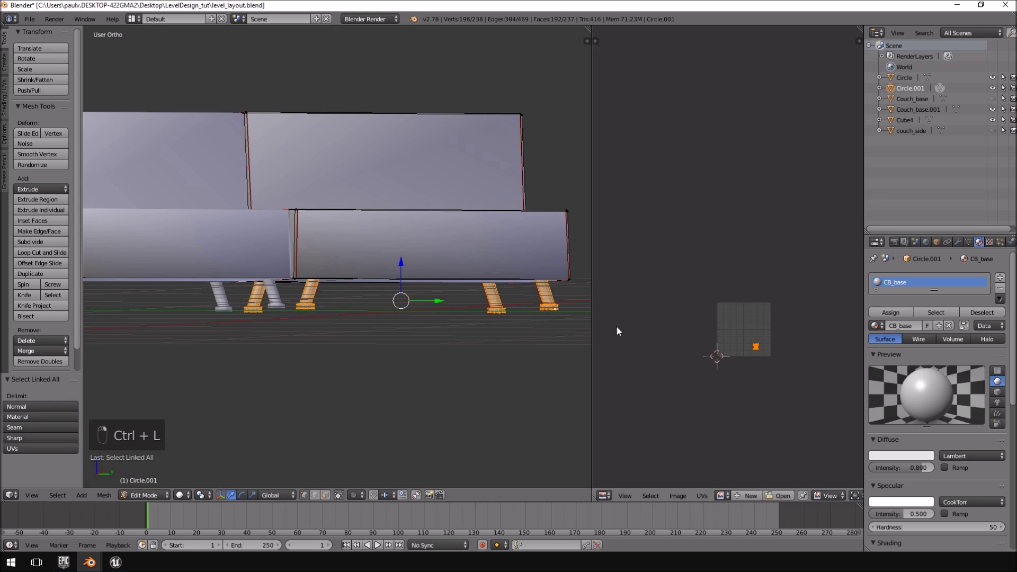
- Add a new CB_legs material slot and assign it to the legs
left_click(999, 277)
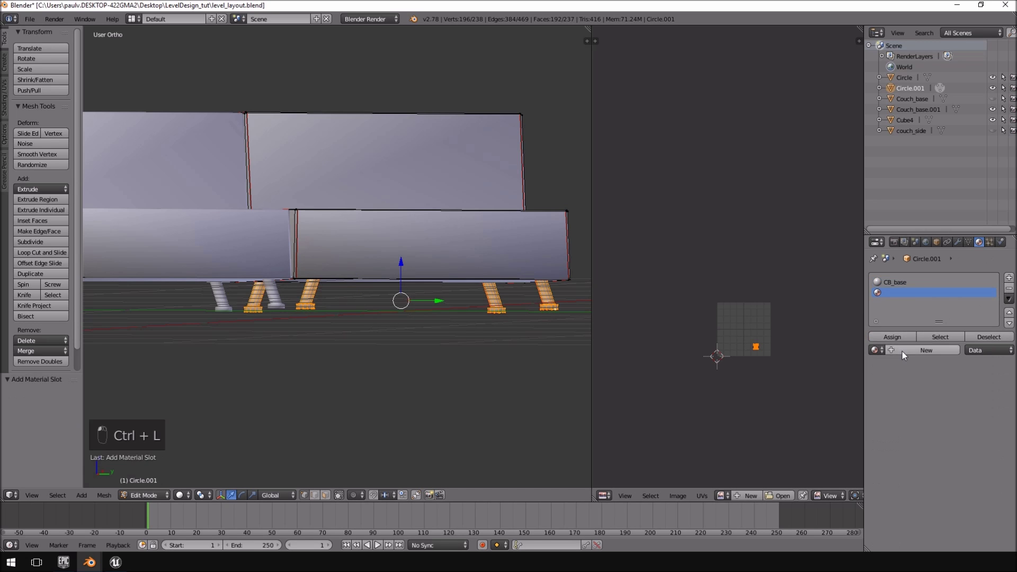
left_click(901, 351)
double_click(922, 290)
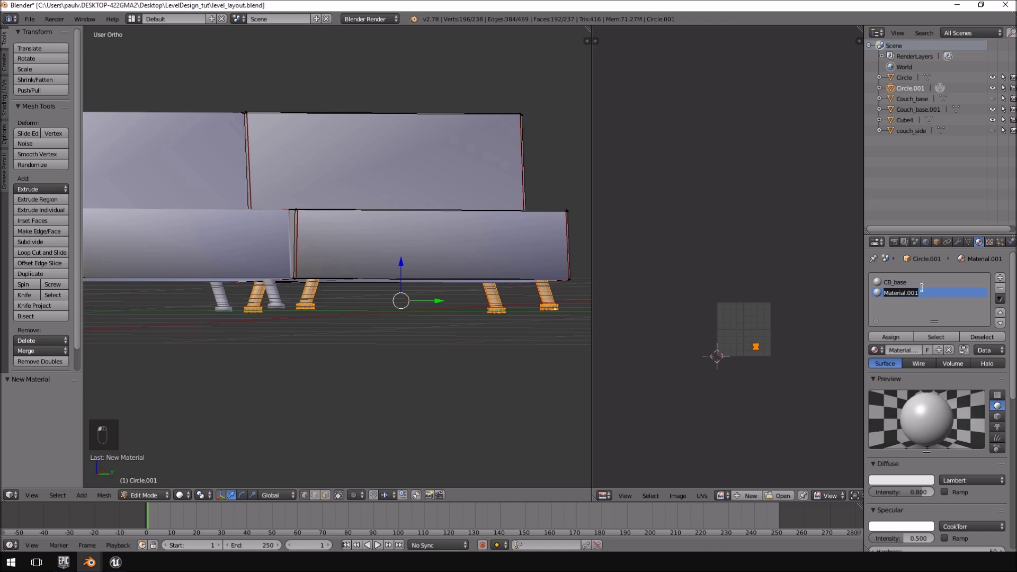
type("CB_legs")
key("Return")
left_click(892, 337)
- Orbit and use top view to inspect the right couch section
scroll(371, 223, "down", 4)
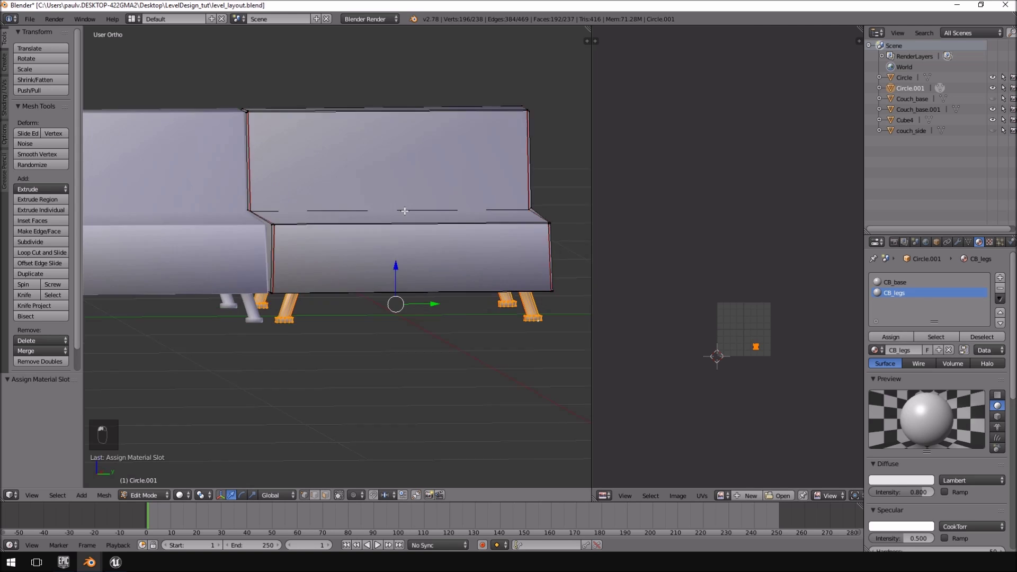
middle_click_drag(382, 223, 341, 159)
key("KP_7")
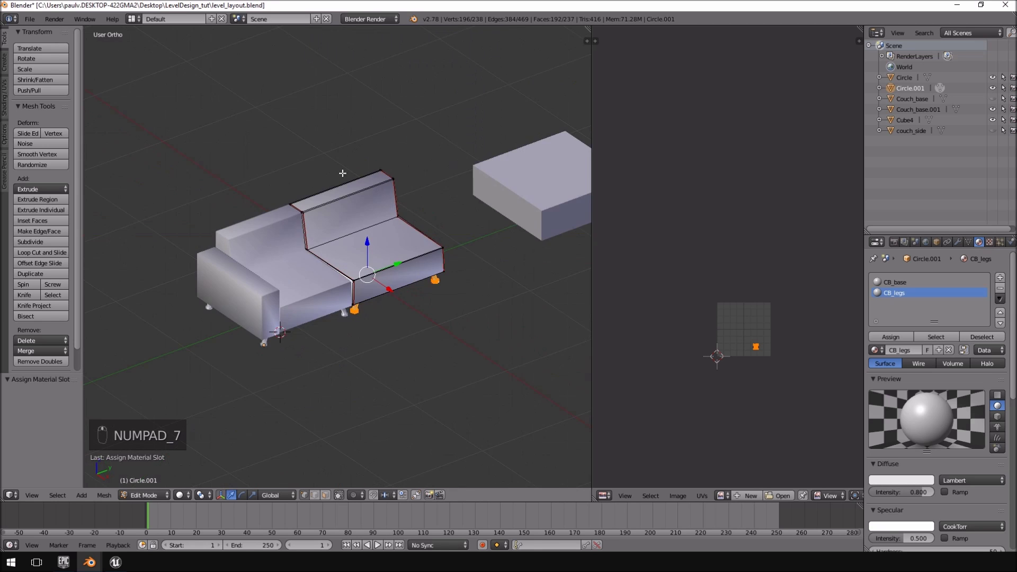
scroll(433, 294, "up", 4)
middle_click_drag(433, 293, 395, 234)
- Leave Edit Mode and inspect both couch blocks from oblique and top views
key("Tab")
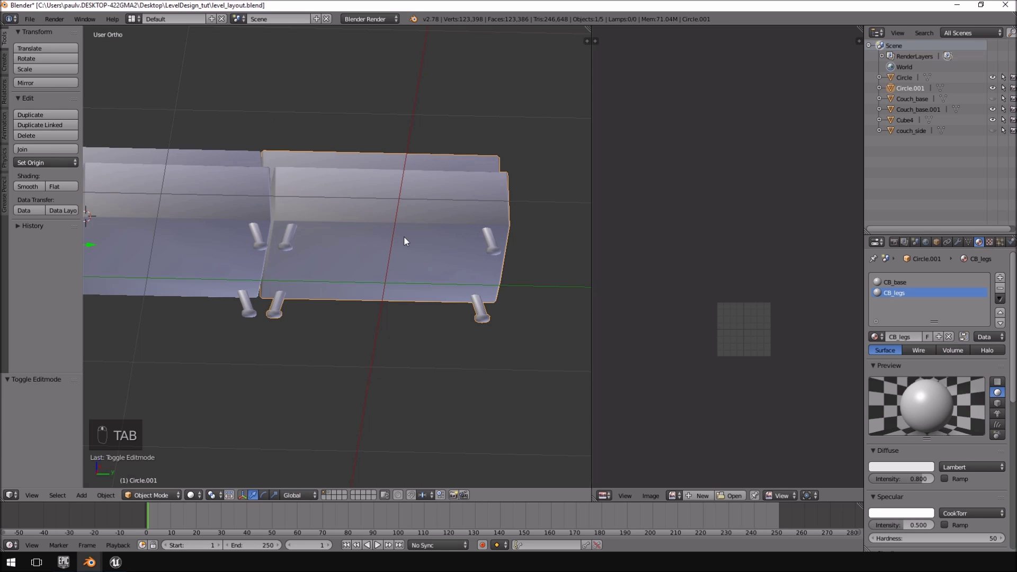
middle_click_drag(404, 236, 407, 183)
key("KP_7")
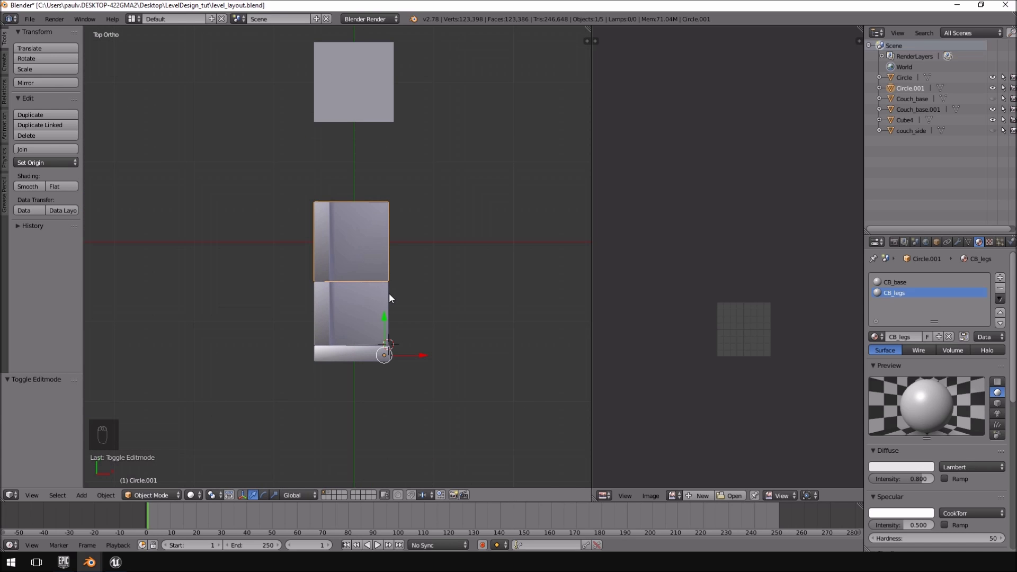
scroll(389, 293, "up", 4)
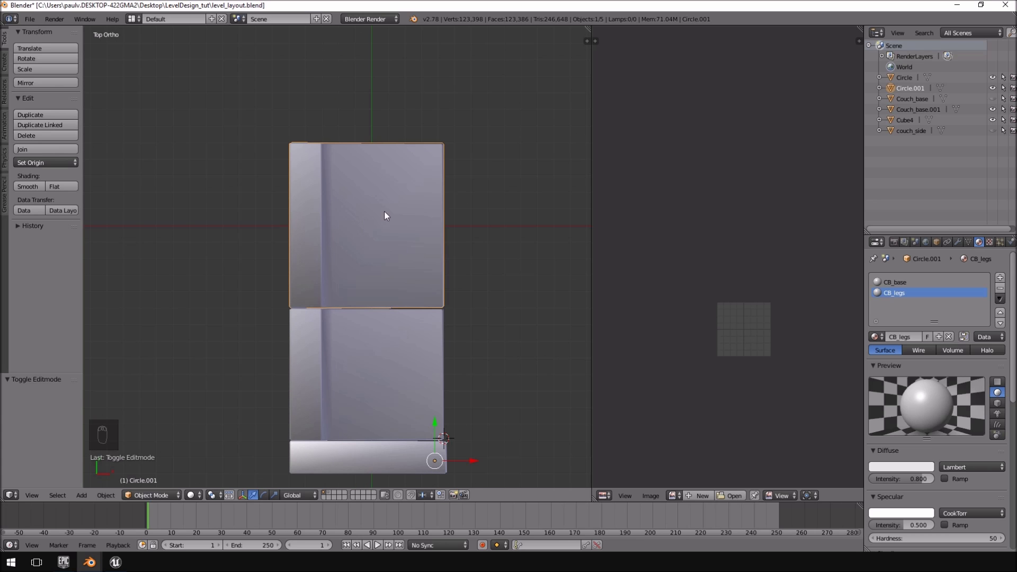
right_click(395, 411)
middle_click_drag(398, 295, 349, 190)
mouse_move(390, 285)
middle_mouse_down()
mouse_move(375, 298)
mouse_move(380, 292)
middle_mouse_up()
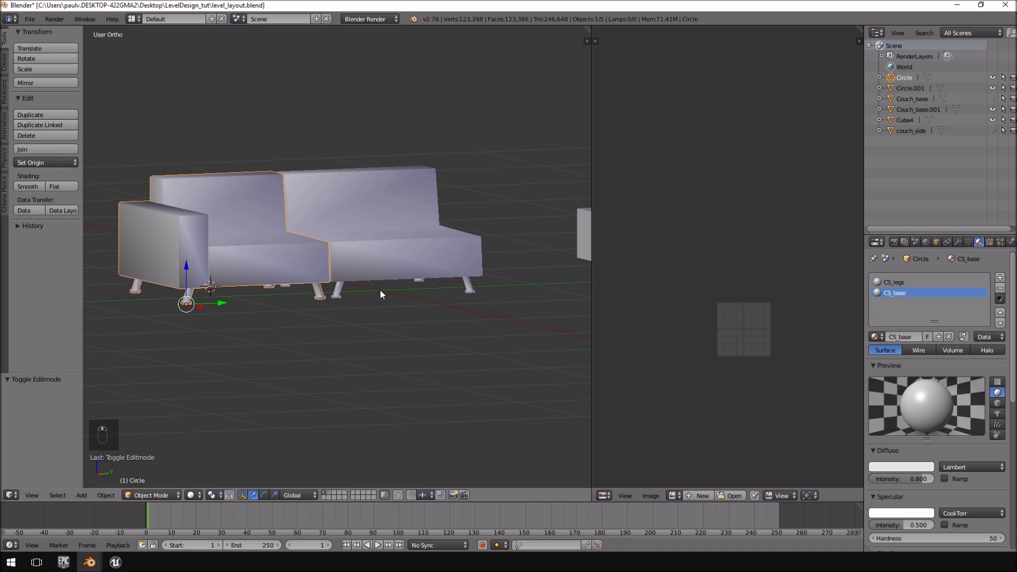
key("KP_7")
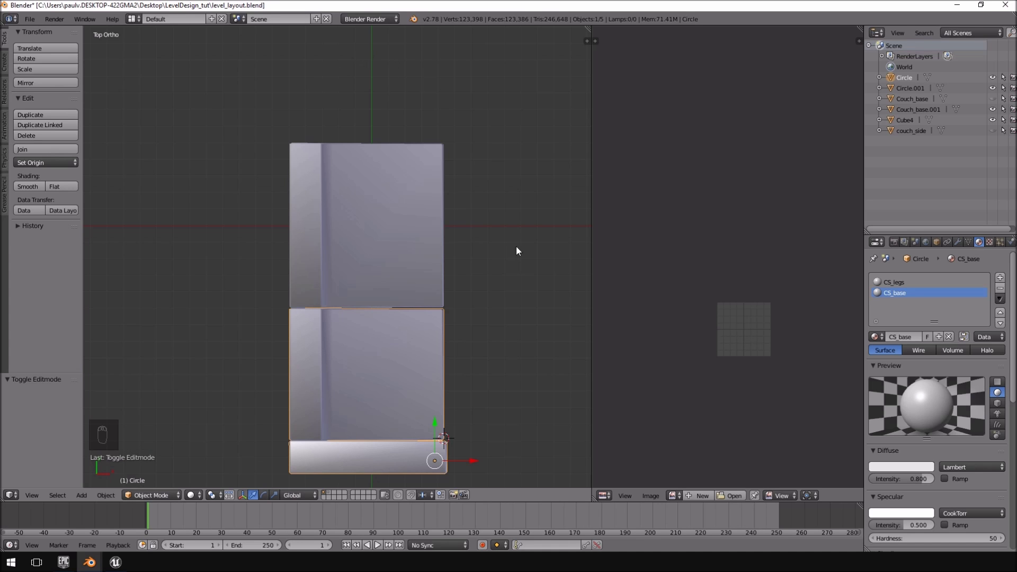
- Snap the 3D cursor to the origin with Shift+C and select Circle.001
key("shift+c")
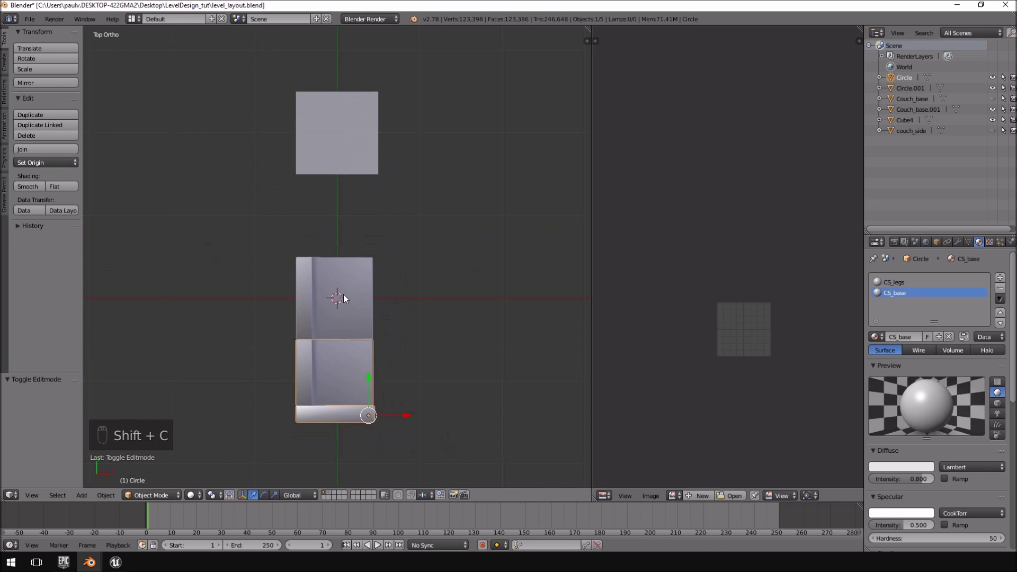
middle_click_drag(336, 308, 401, 222, "shift")
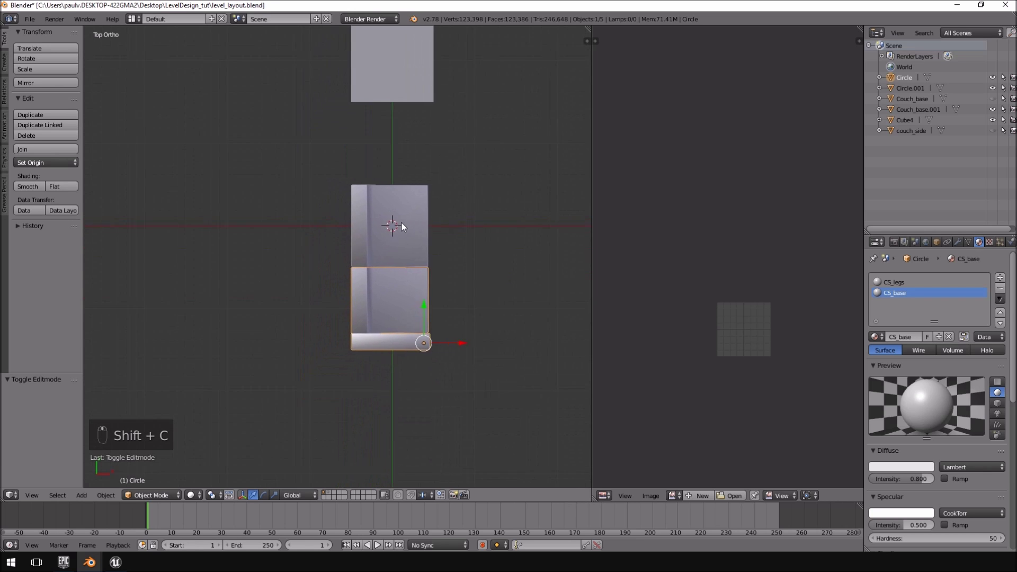
scroll(395, 225, "up", 2)
right_click(425, 186)
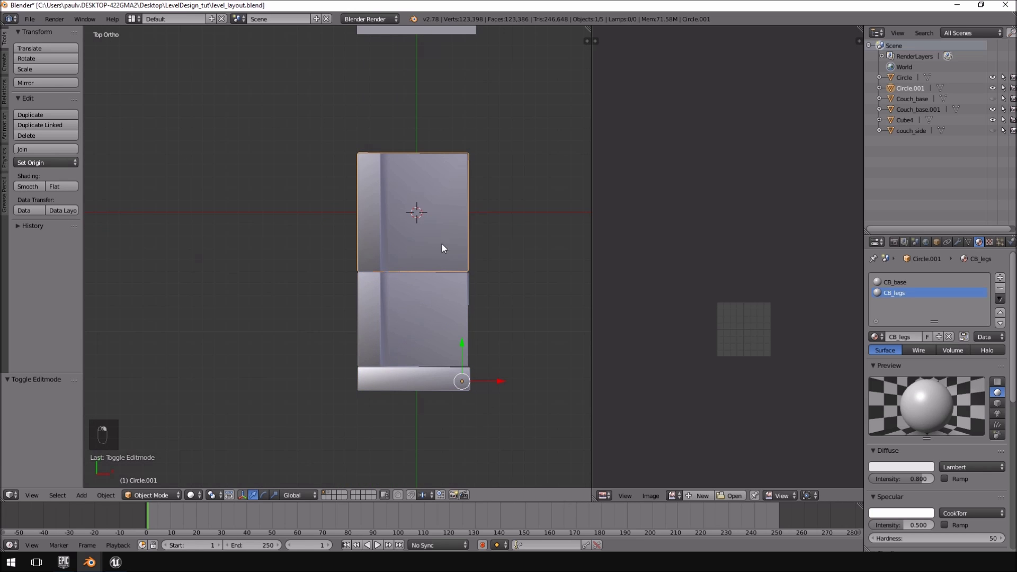
- Move Circle.001 and Circle onto separate layers, then reselect Circle.001
key("m")
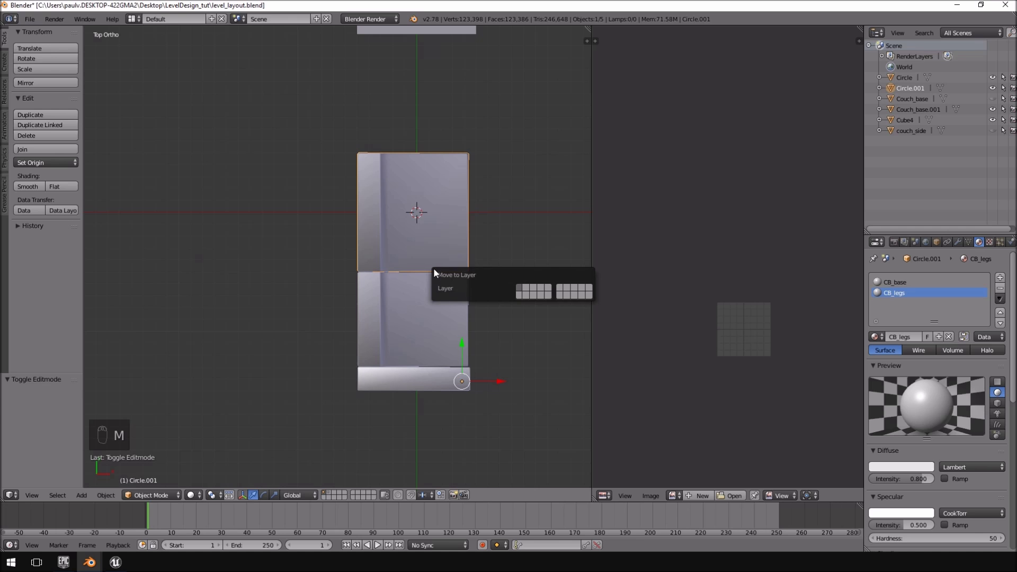
left_click(583, 296)
right_click(403, 333)
key("m")
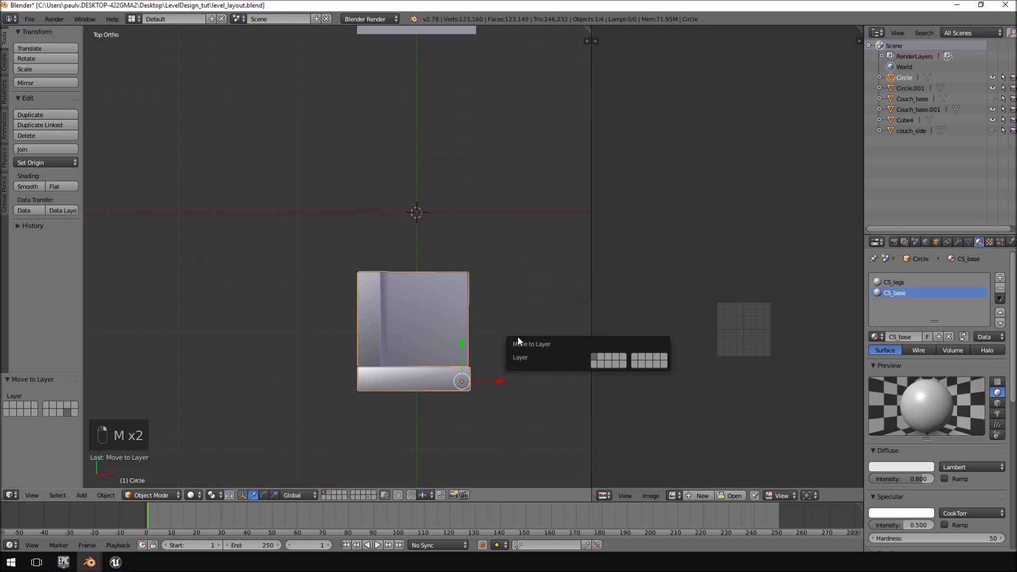
left_click(665, 363)
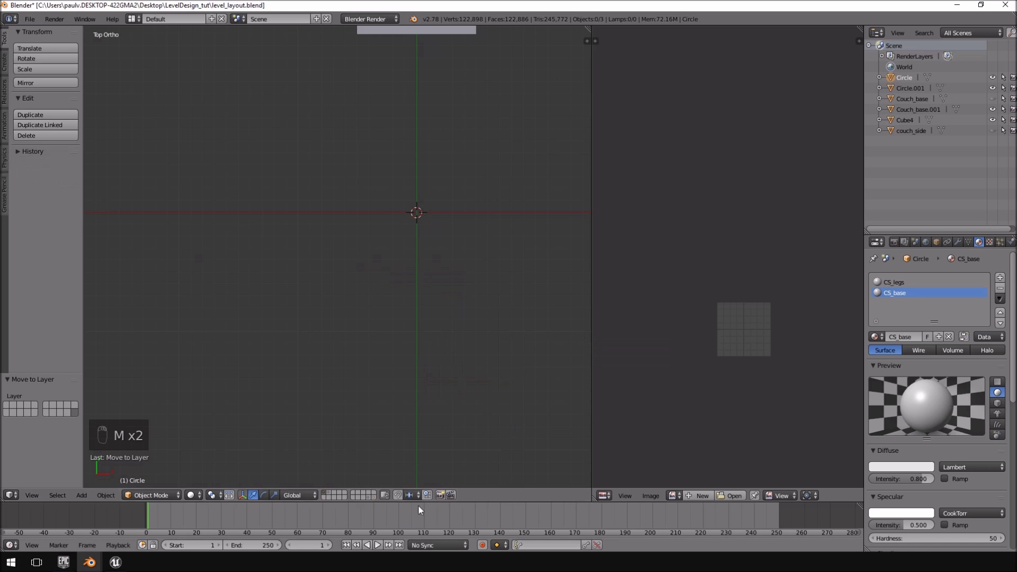
left_click(370, 498)
left_click(373, 498)
left_click(369, 498)
right_click(417, 198)
- Move Circle.001 -0.5 along Y and 0.5 along X
left_click_drag(462, 340, 466, 397)
key("g")
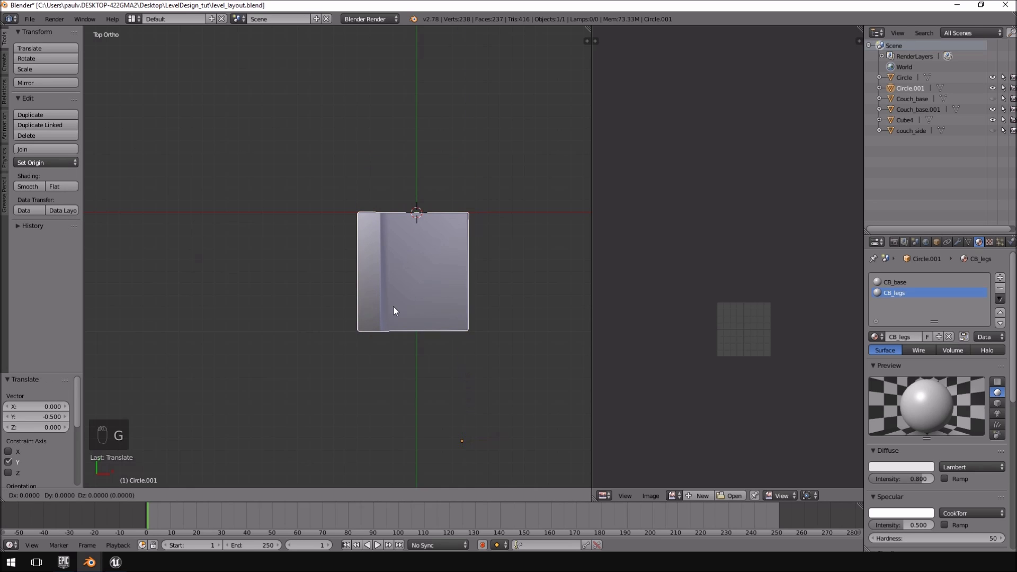
left_click(453, 310)
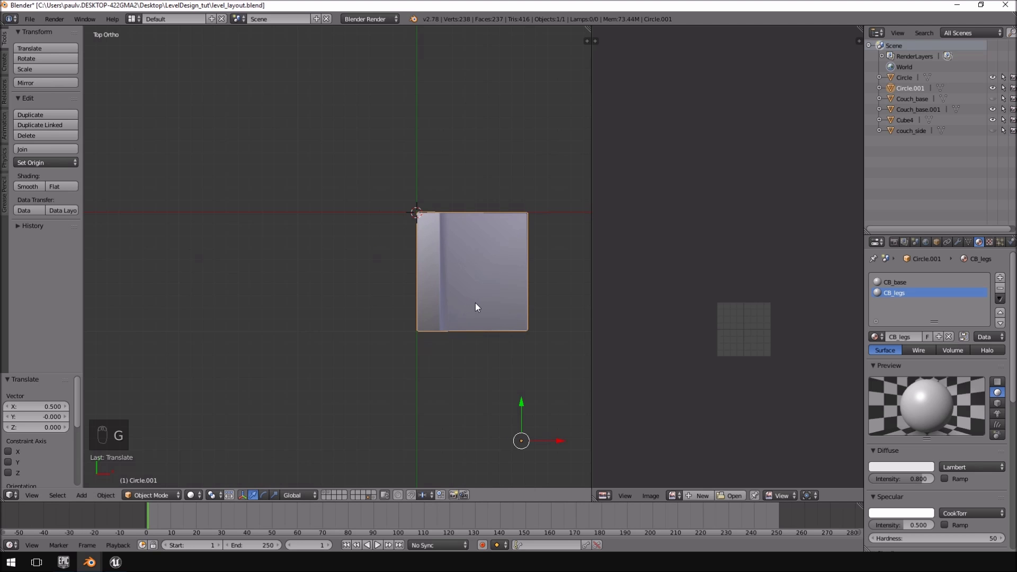
scroll(403, 326, "up", 8)
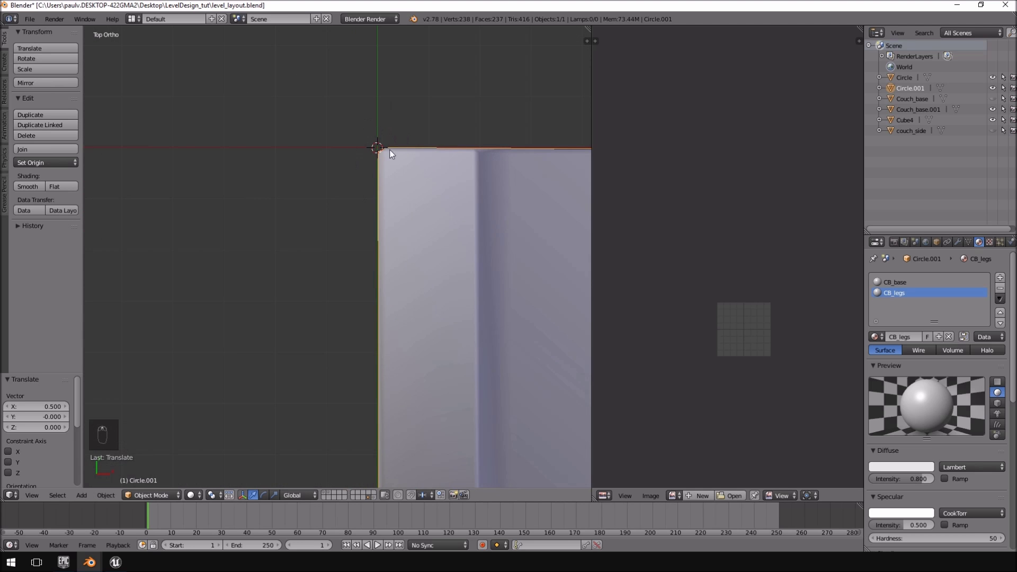
scroll(360, 177, "down", 6)
scroll(341, 199, "down", 4)
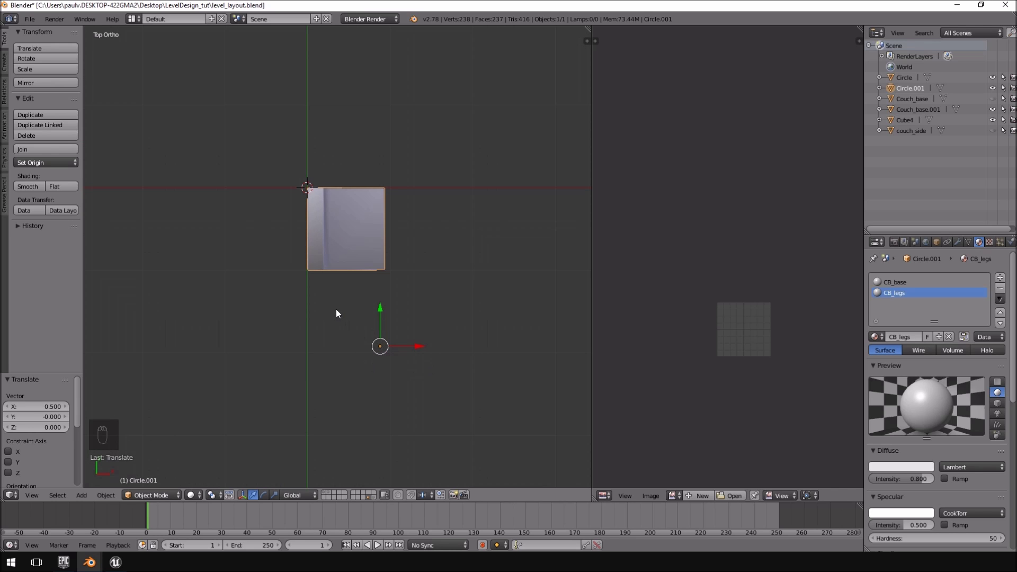
- Set Circle.001's origin to its center of mass
left_click(54, 163)
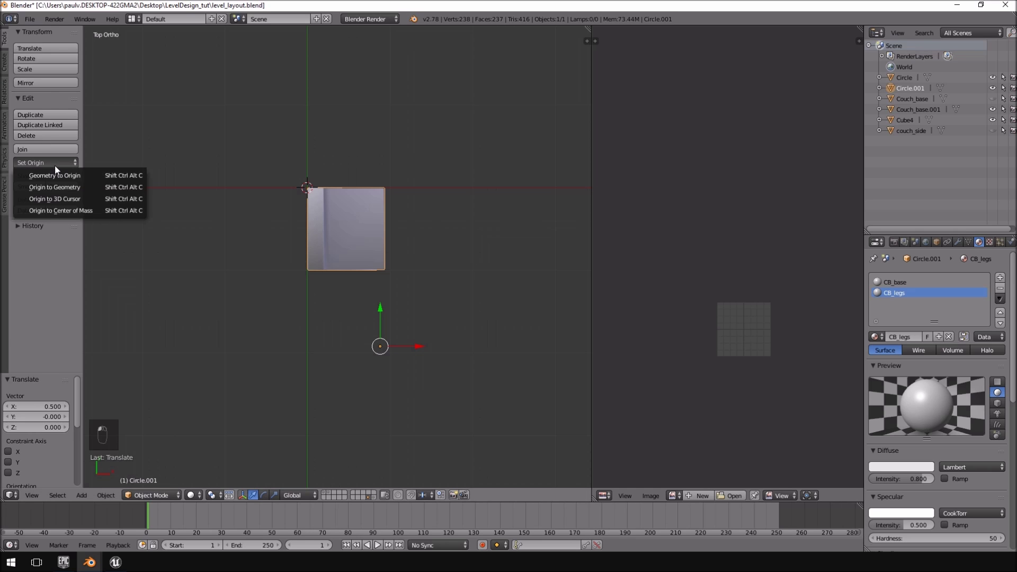
left_click(76, 209)
scroll(402, 215, "up", 6)
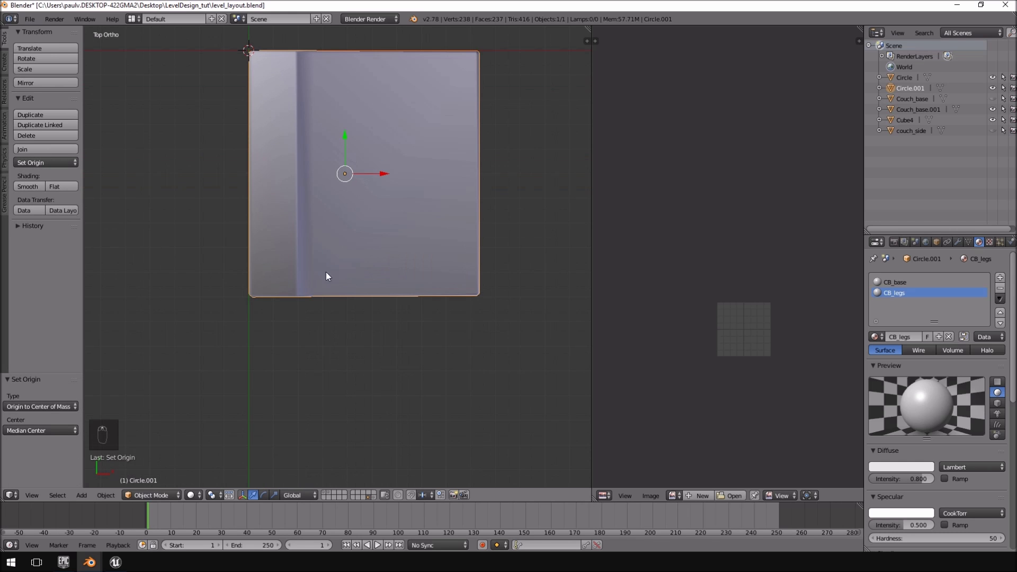
scroll(342, 193, "down", 1)
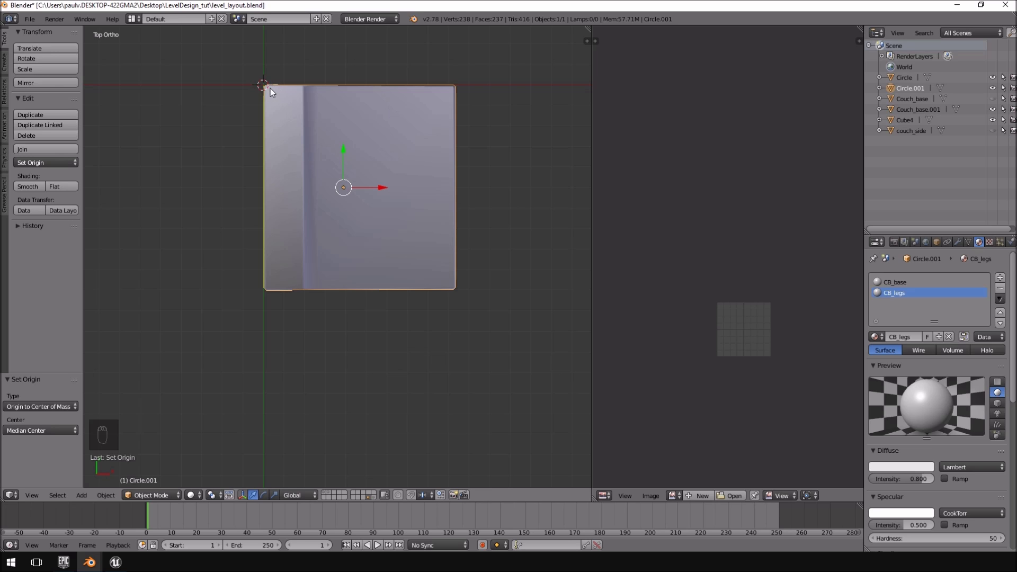
- Move the Circle section flush against Circle.001
left_click(373, 496)
key("g")
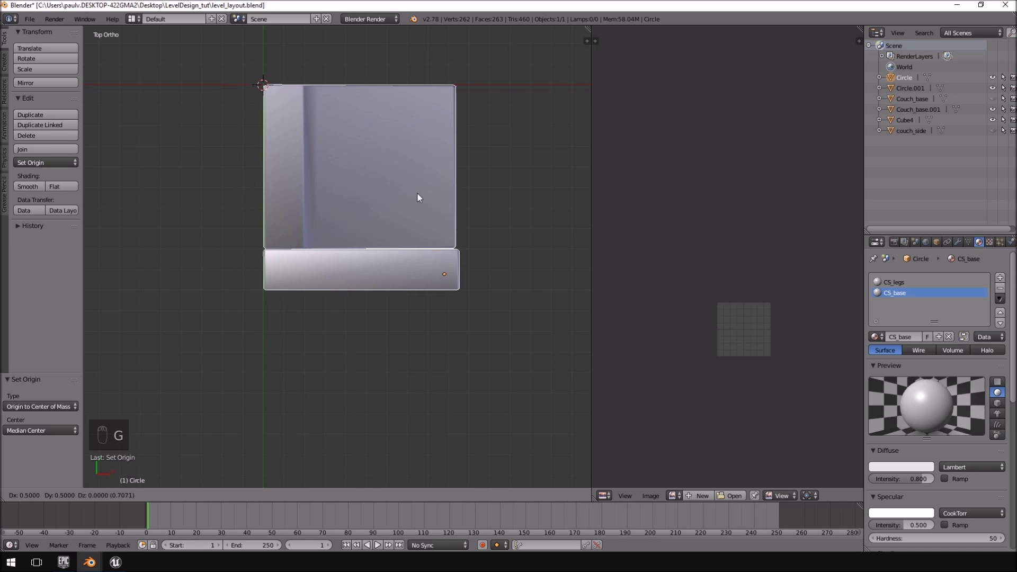
left_click(417, 196)
middle_click_drag(478, 296, 268, 159)
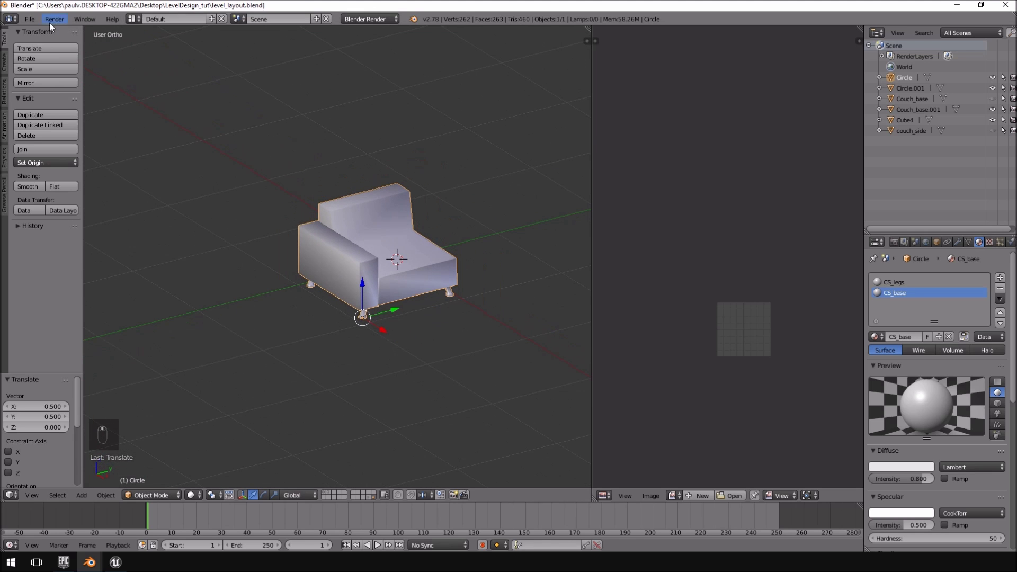
- Start an FBX export from the File menu, then cancel it
left_click(30, 19)
mouse_move(48, 221)
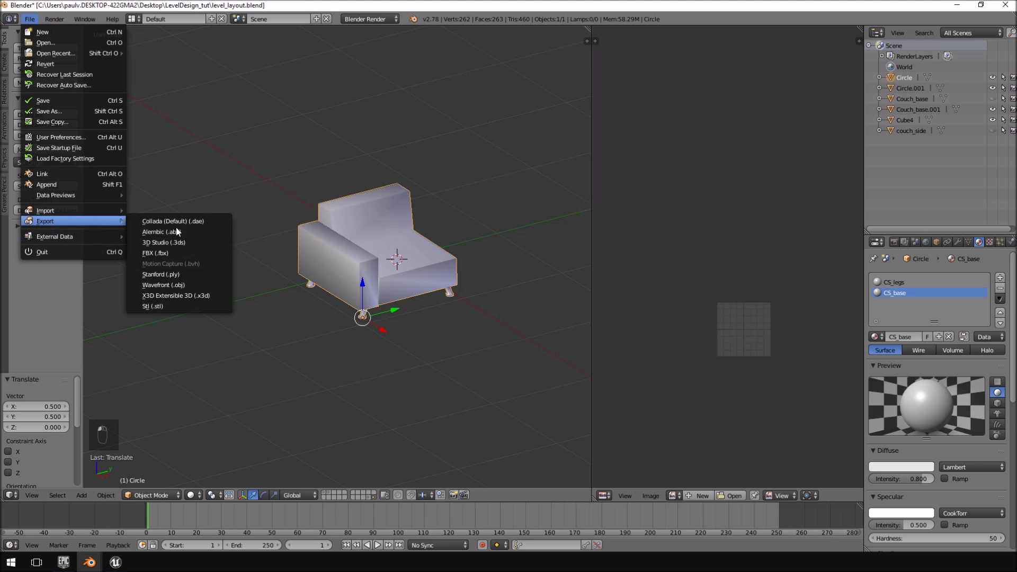
left_click(178, 253)
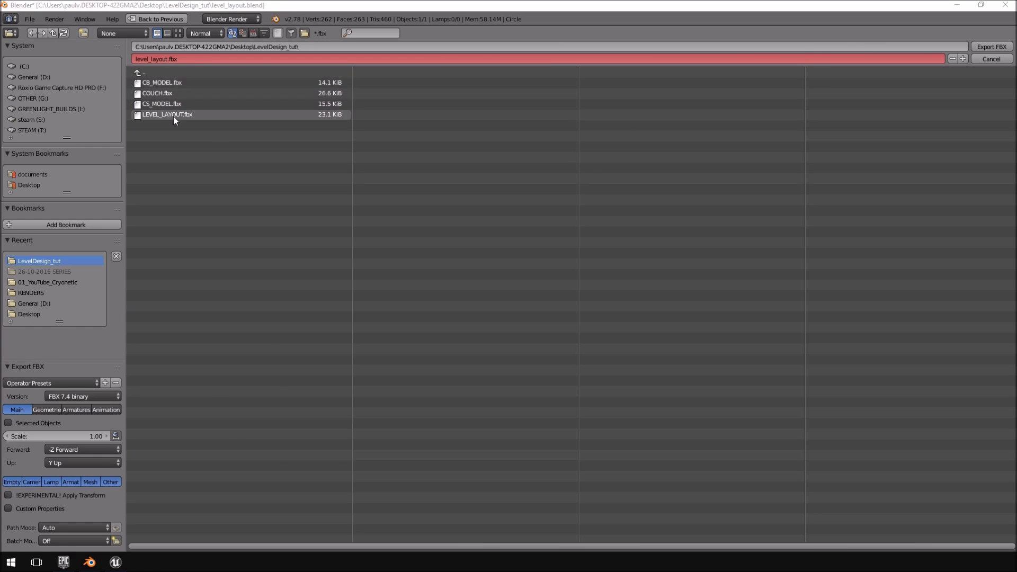
left_click(992, 58)
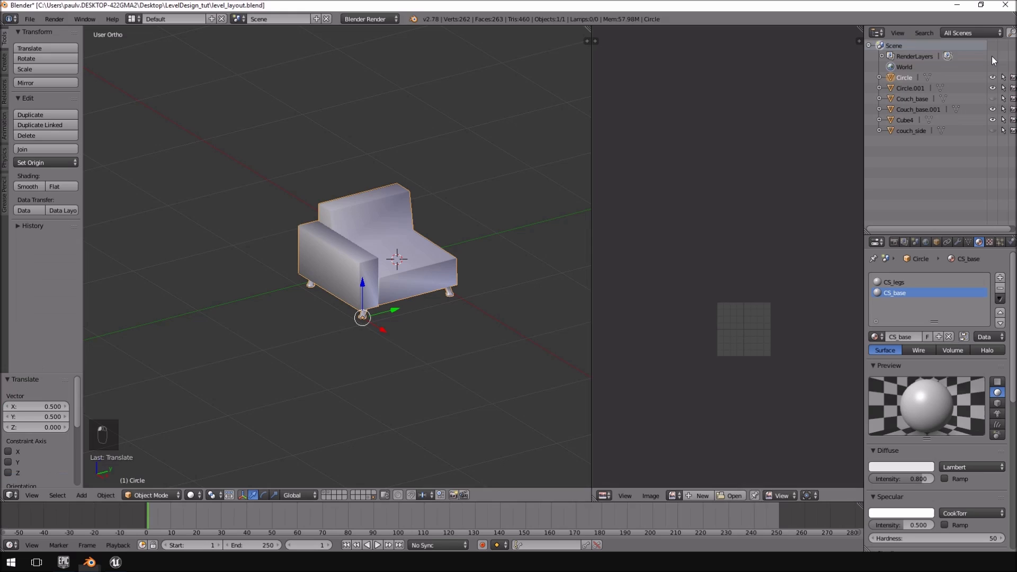
- Export CS_MODEL.fbx with Selected Objects only and Edge smoothing
left_click(30, 18)
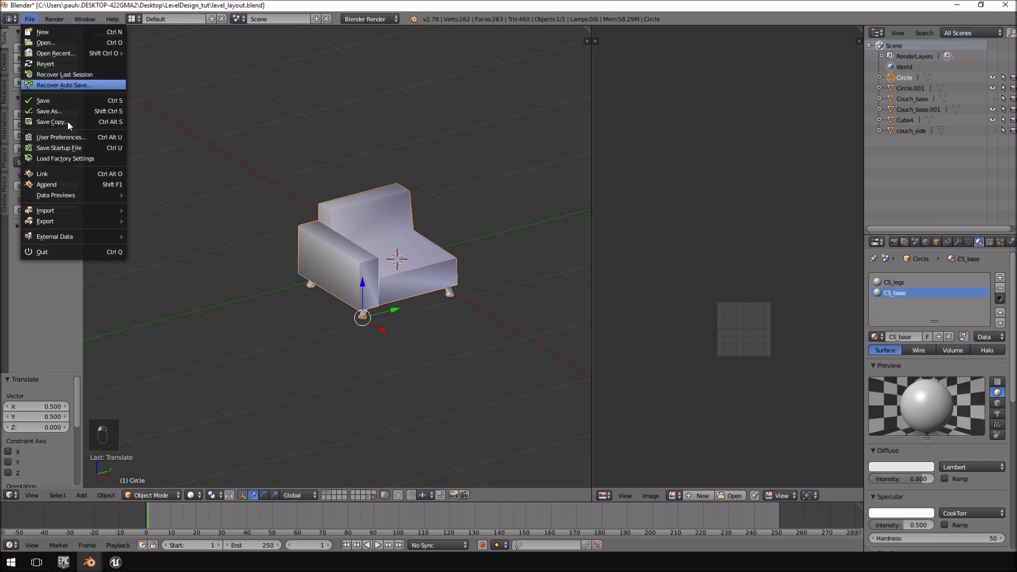
mouse_move(80, 221)
left_click(167, 253)
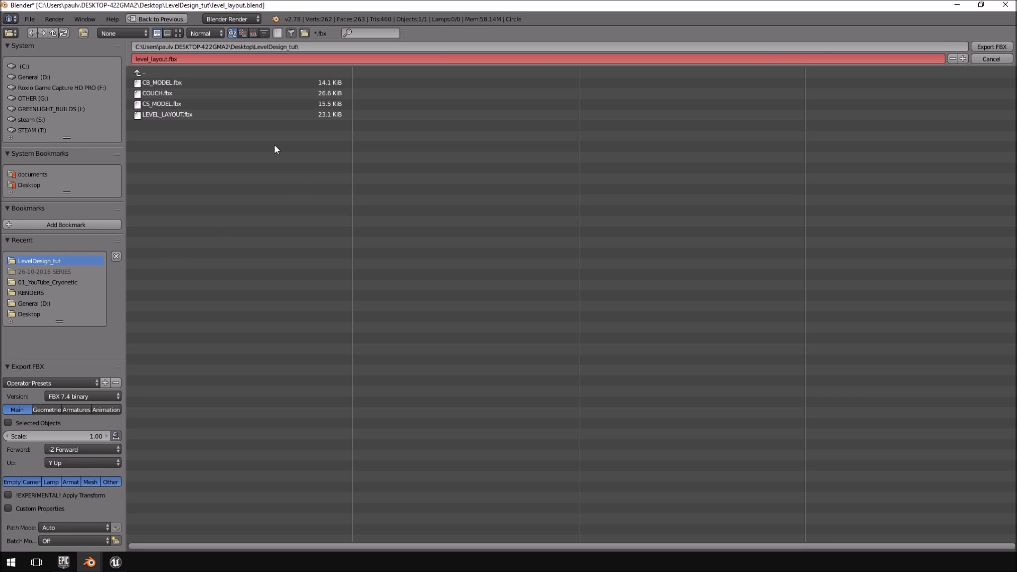
left_click(171, 105)
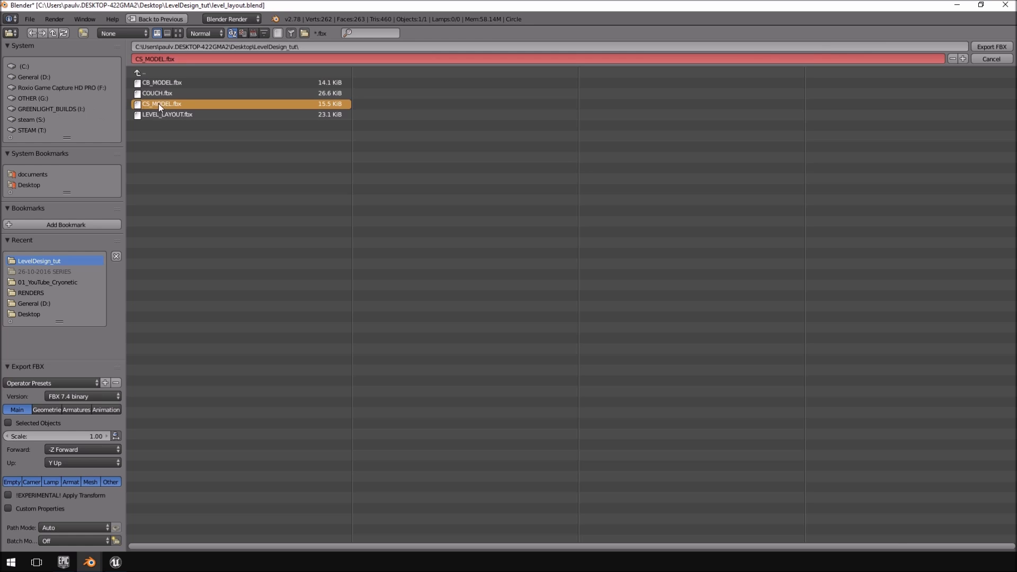
left_click(8, 423)
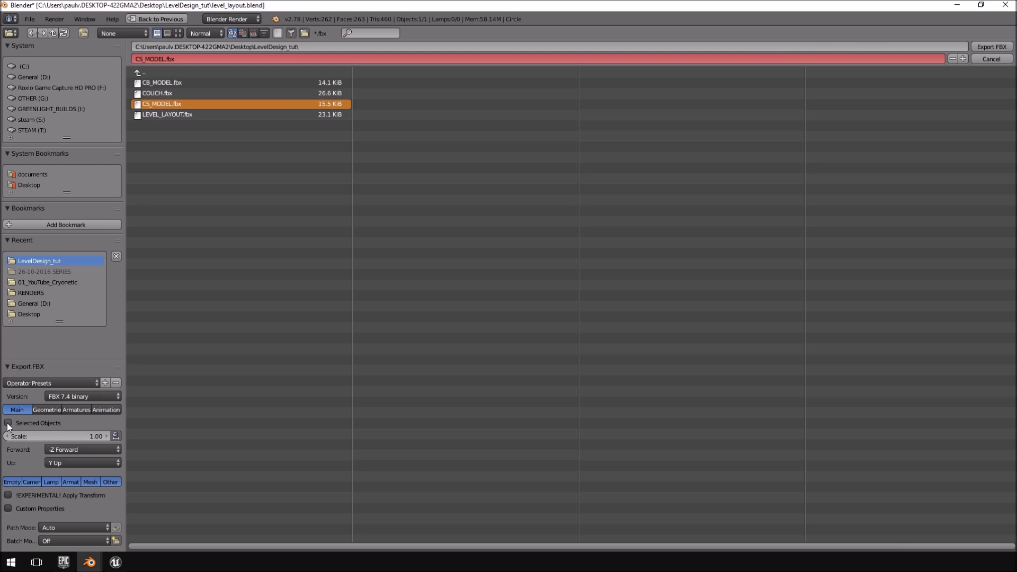
left_click(46, 410)
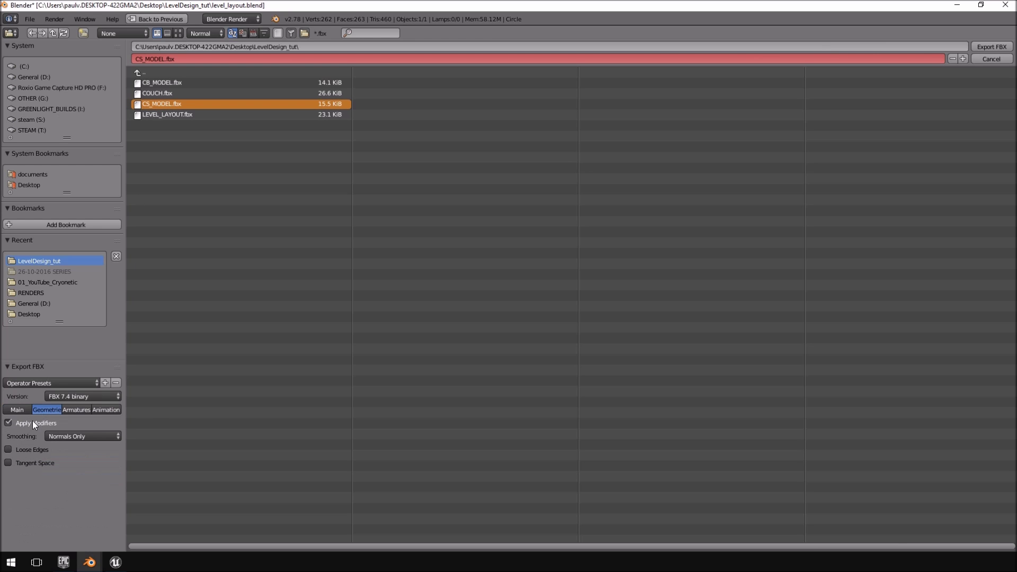
left_click(52, 436)
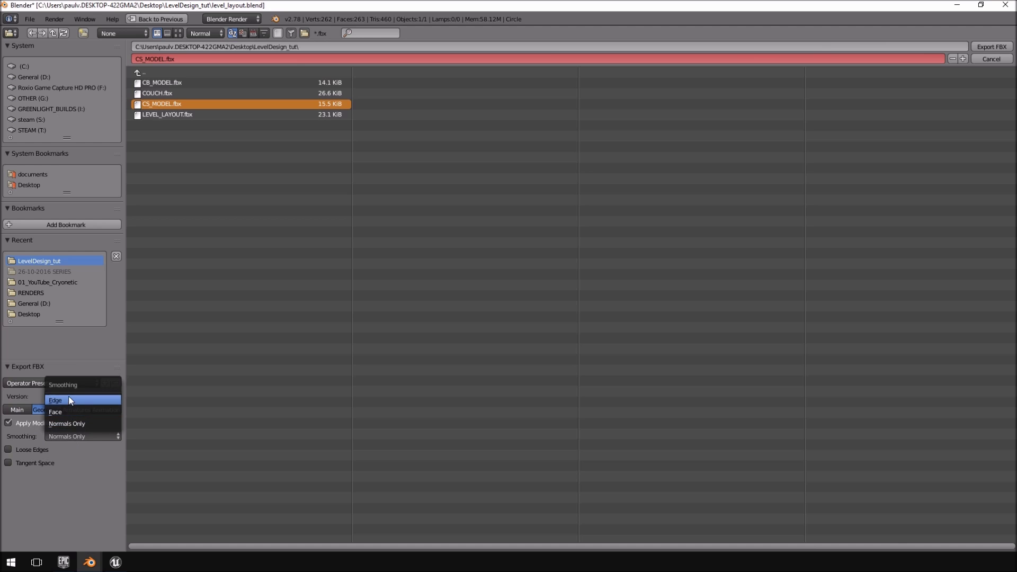
left_click(70, 401)
left_click(78, 410)
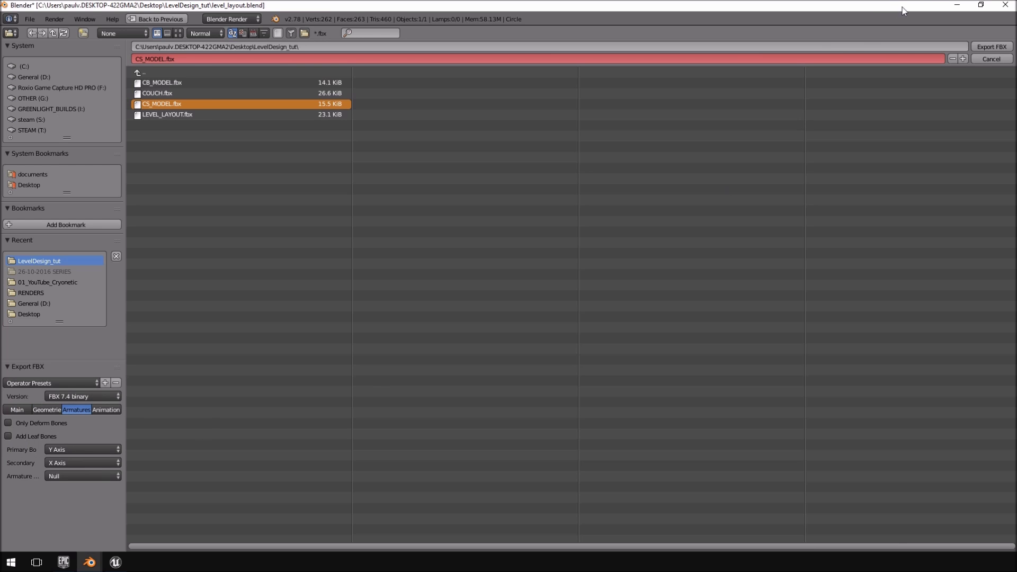
left_click(981, 46)
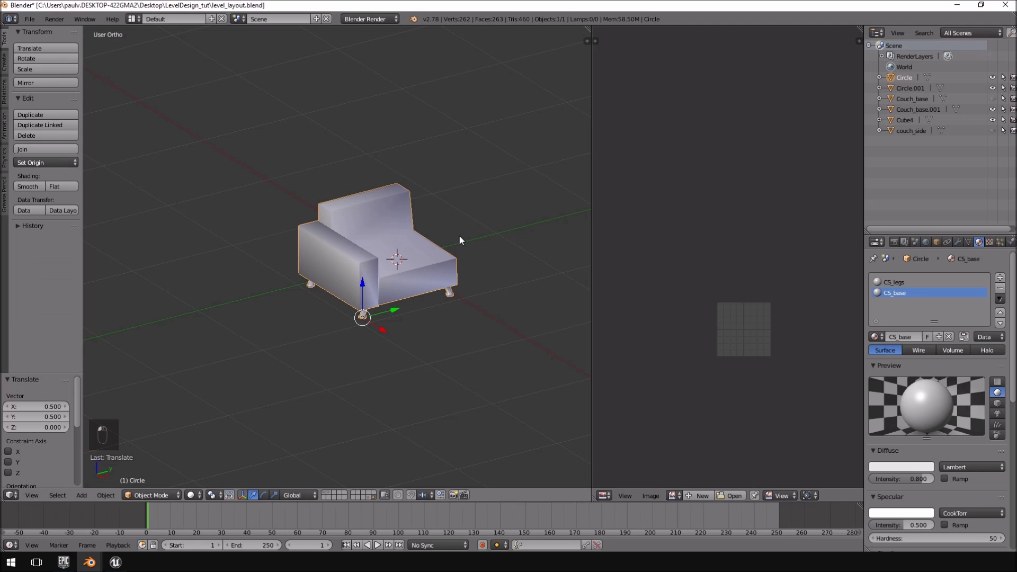
- Show and select the armless couch section, then start an FBX export
left_click(367, 498)
right_click(358, 279)
left_click(29, 20)
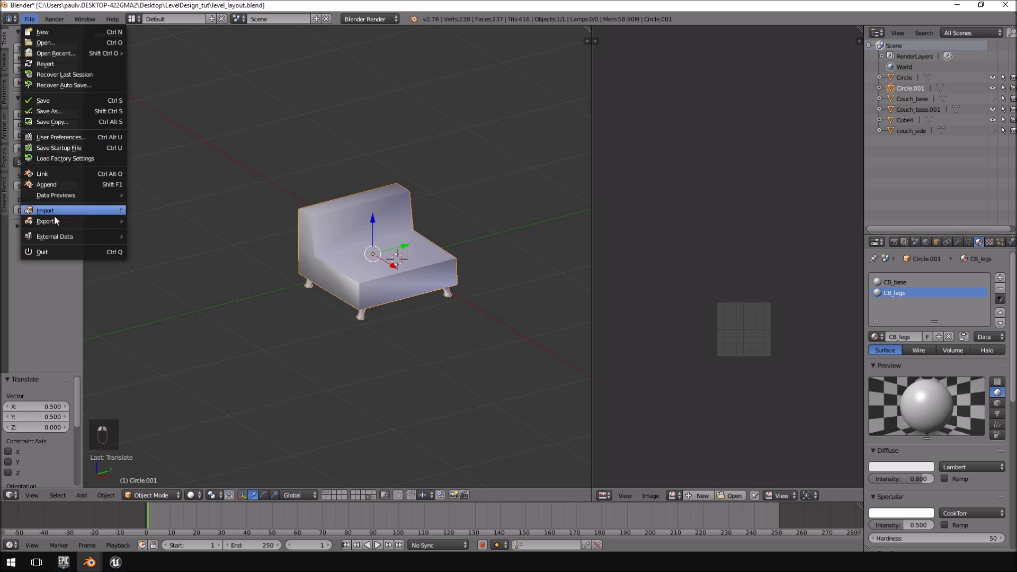
mouse_move(58, 220)
left_click(167, 251)
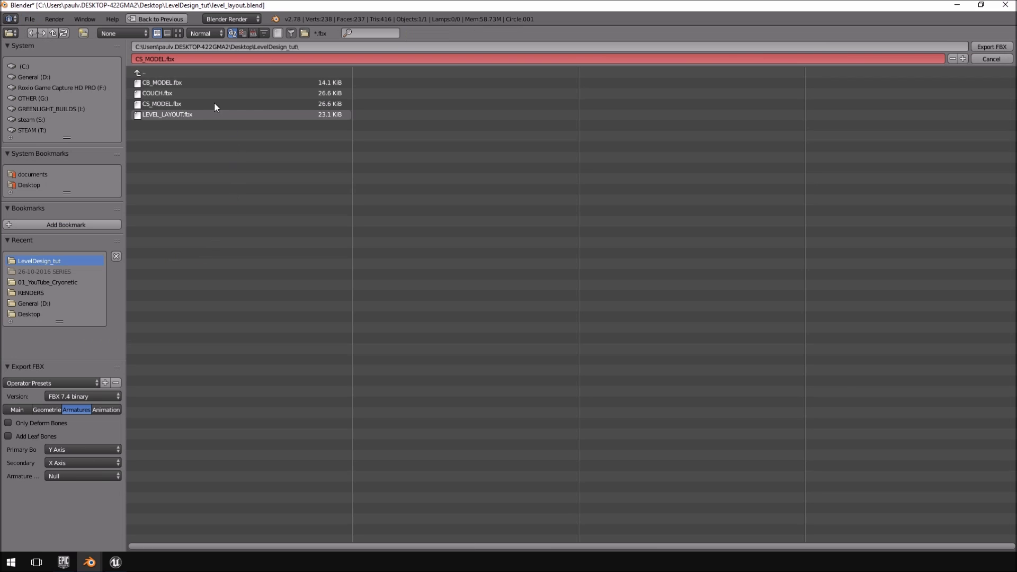
- Export it as CB_MODEL.fbx after reviewing the export tabs, then switch to Unreal Editor
left_click(170, 82)
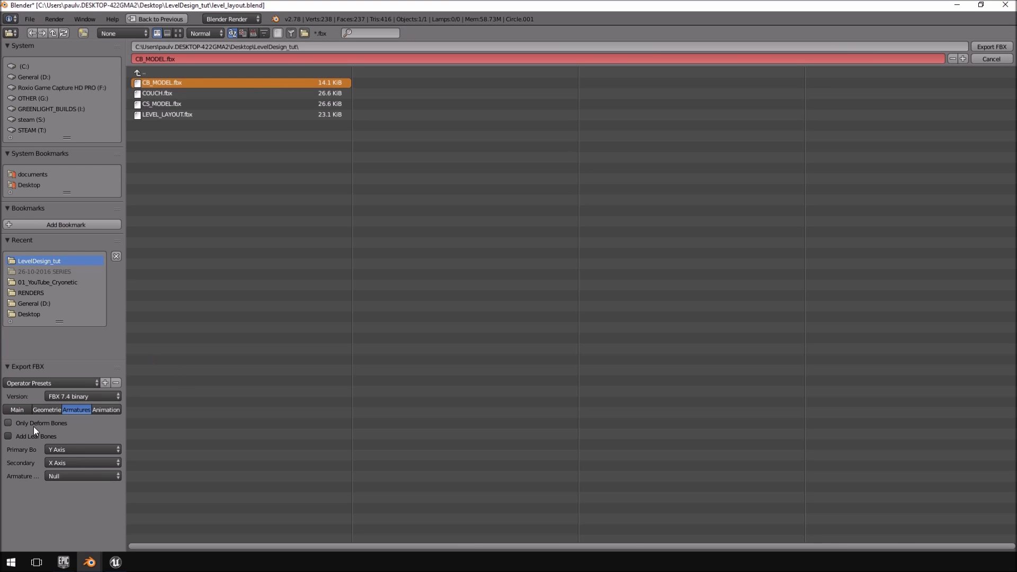
left_click(17, 410)
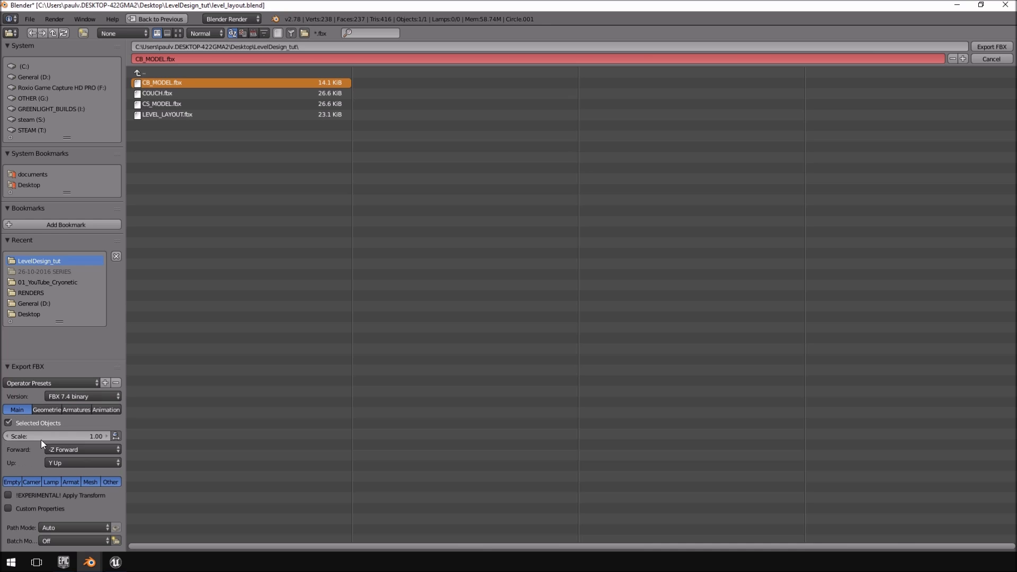
left_click(44, 409)
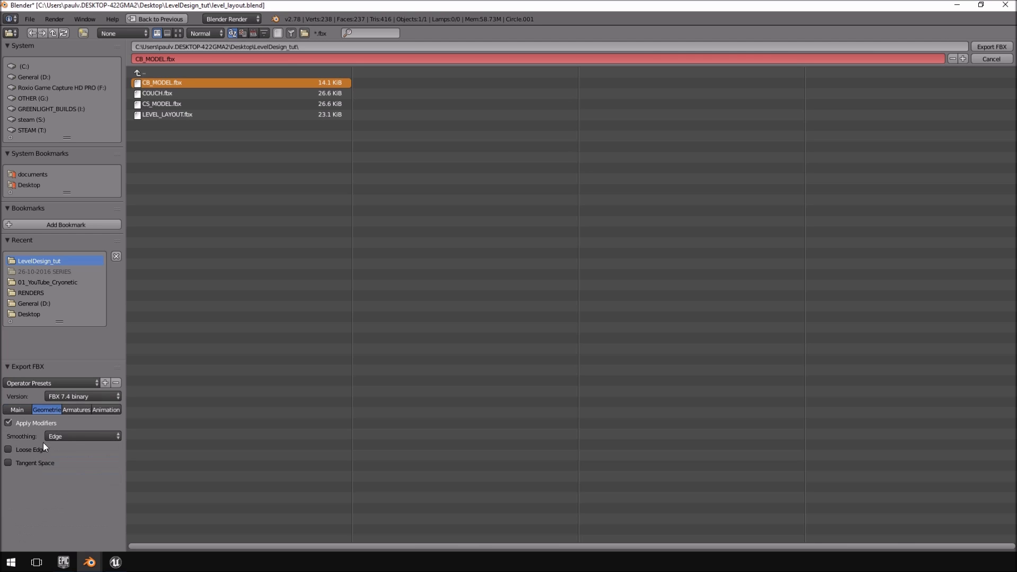
left_click(76, 409)
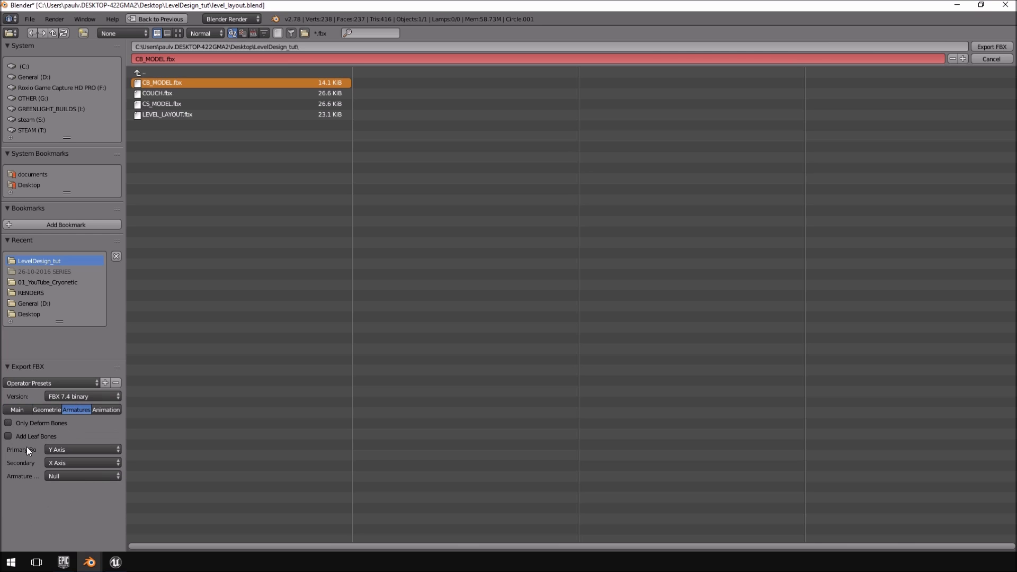
left_click(992, 47)
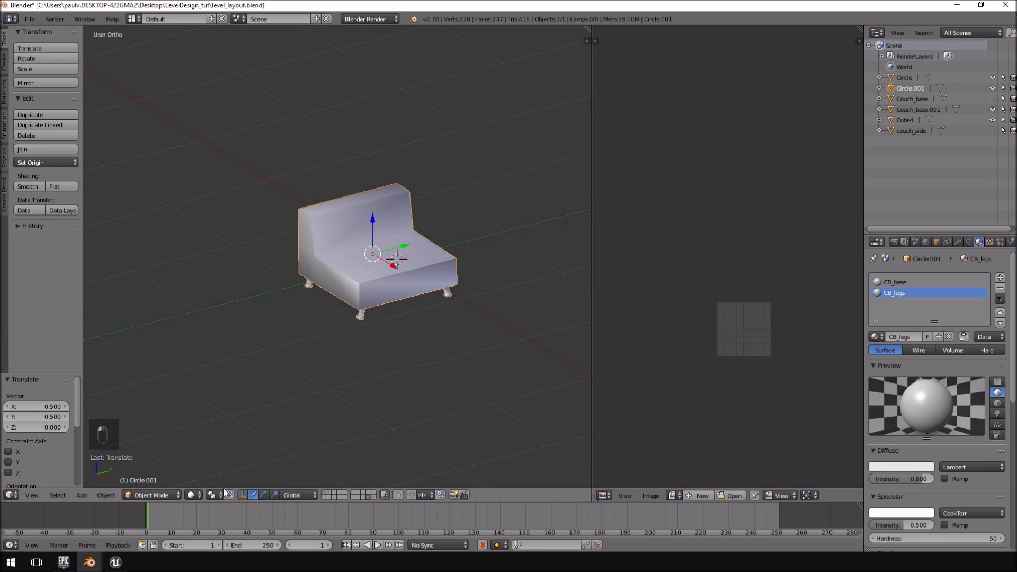
left_click(116, 562)
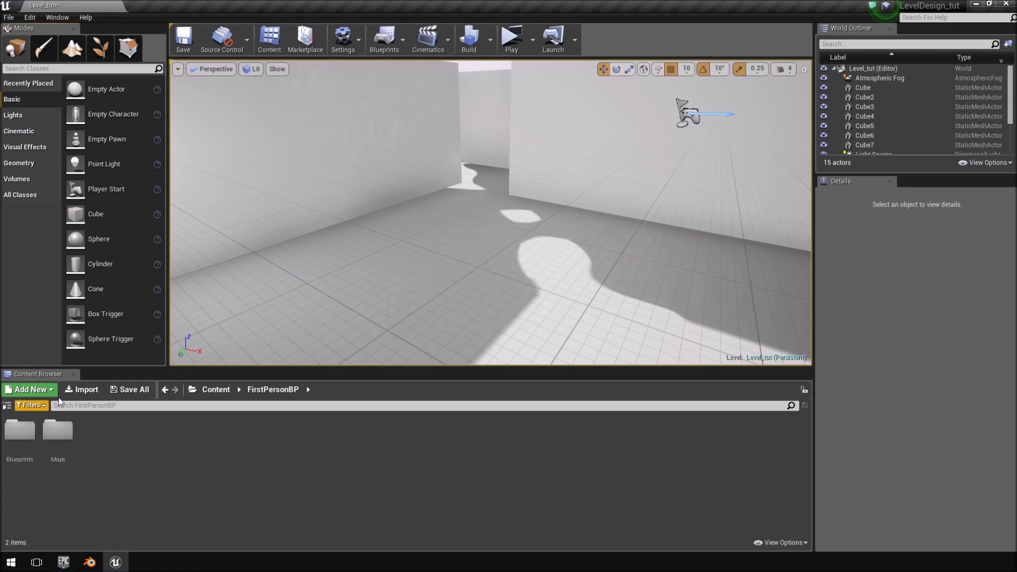
- Import CB_MODEL.fbx and CS_MODEL.fbx into FirstPersonBP using the default FBX import options
left_click(87, 390)
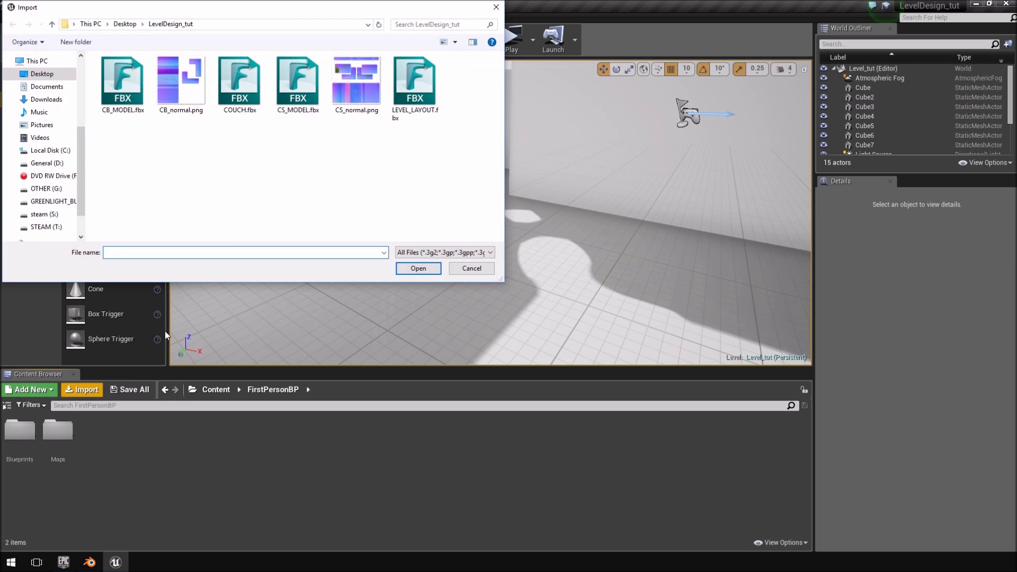
left_click(122, 84)
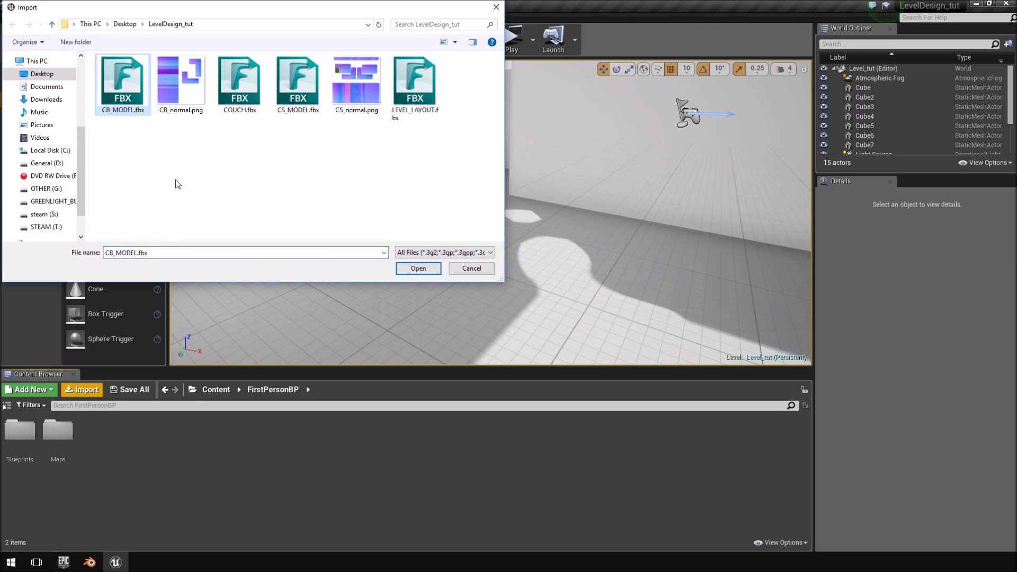
left_click(306, 84, "ctrl")
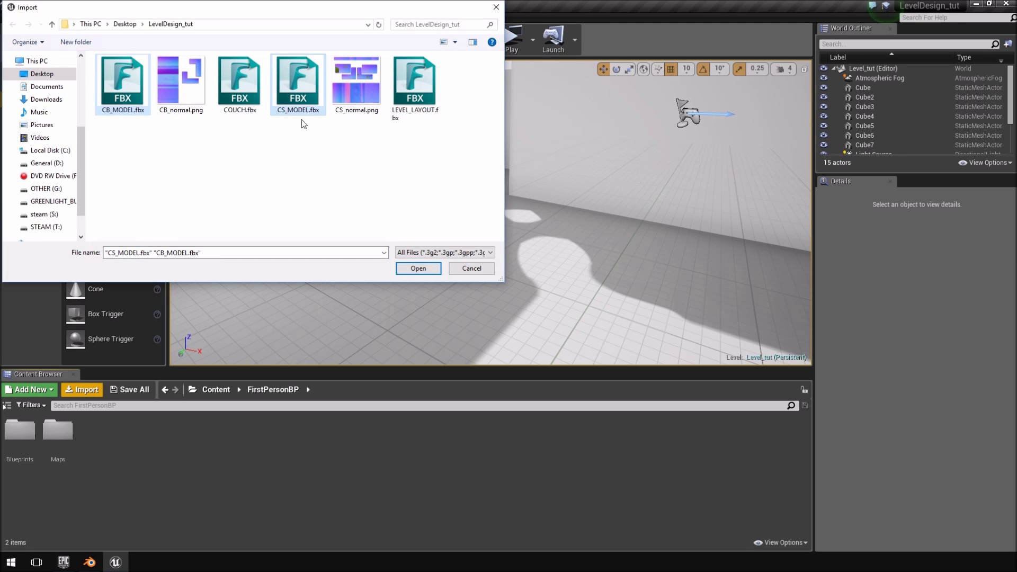
left_click(418, 269)
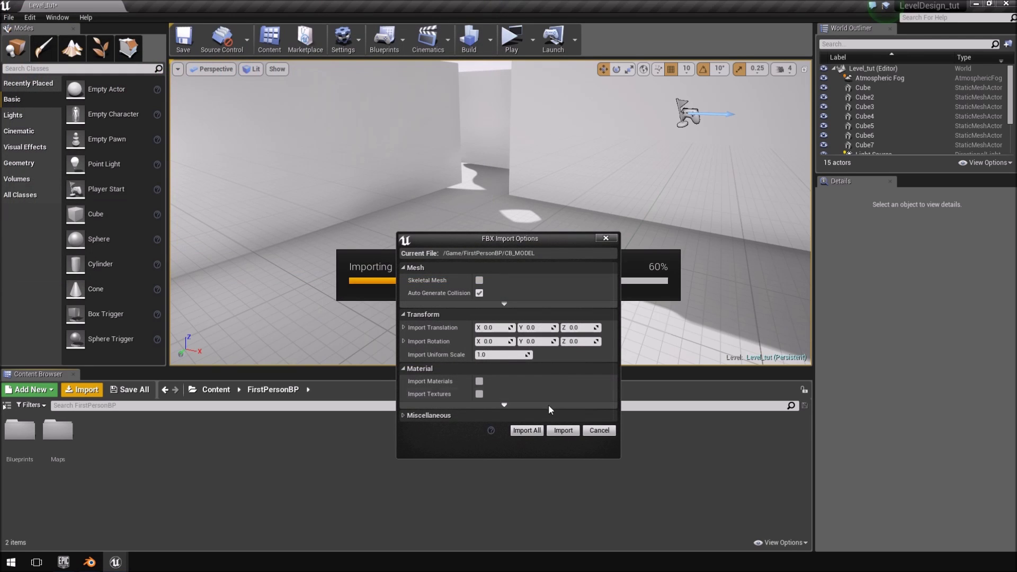
left_click(563, 430)
left_click(562, 430)
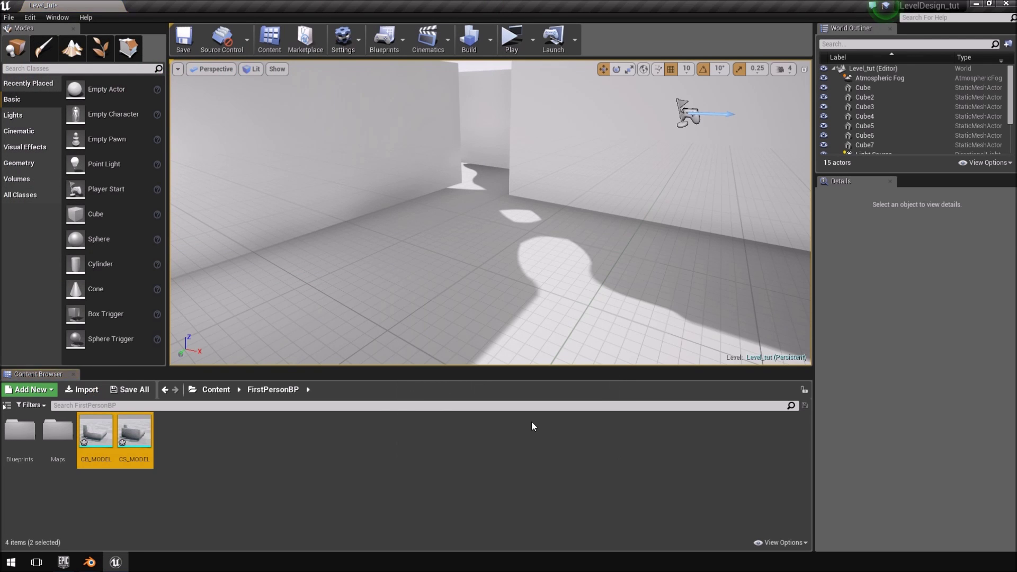
- Preview the CB_MODEL and CS_MODEL static meshes, then close both mesh editors
left_click_drag(105, 466, 459, 284)
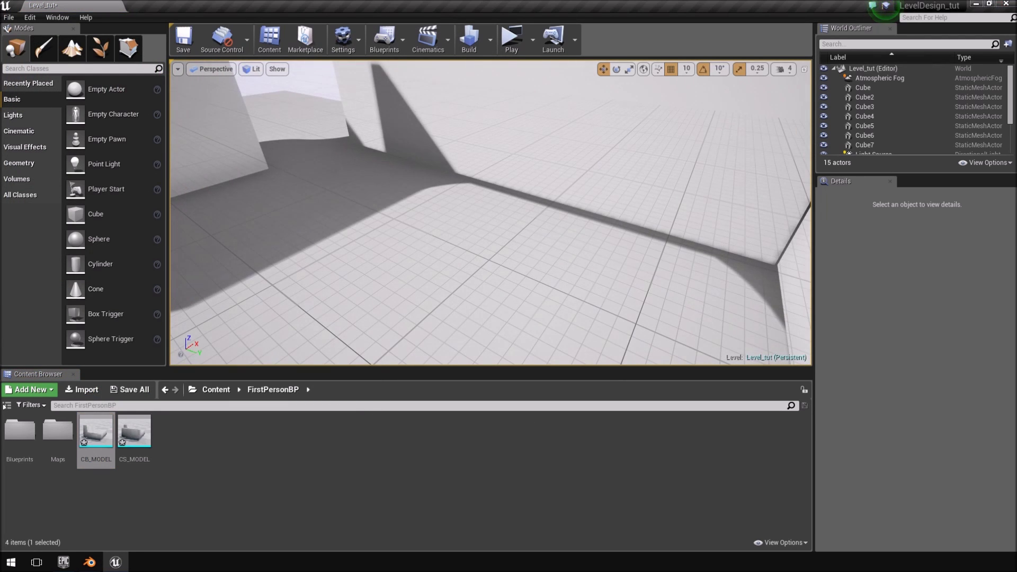
double_click(96, 432)
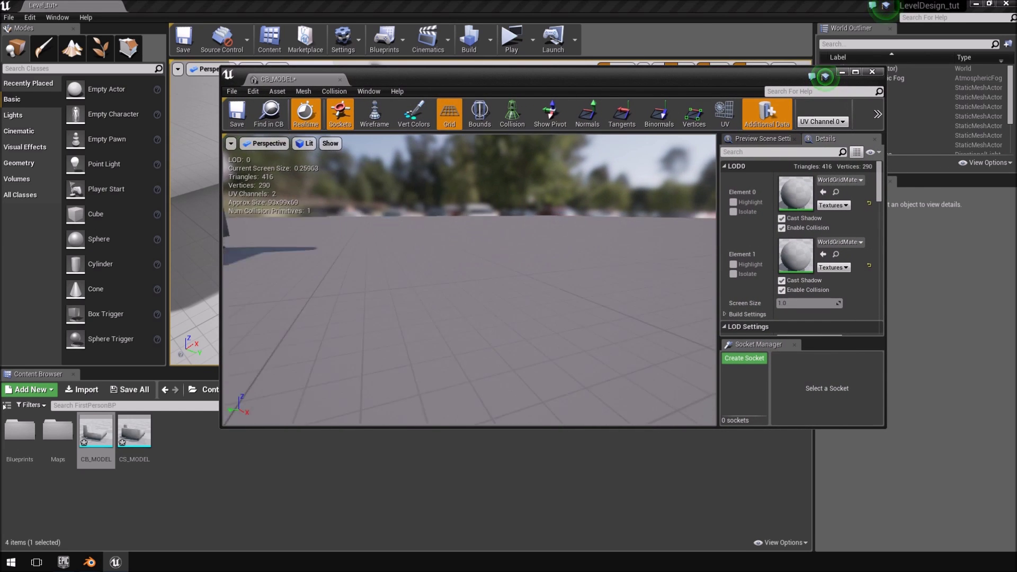
double_click(134, 431)
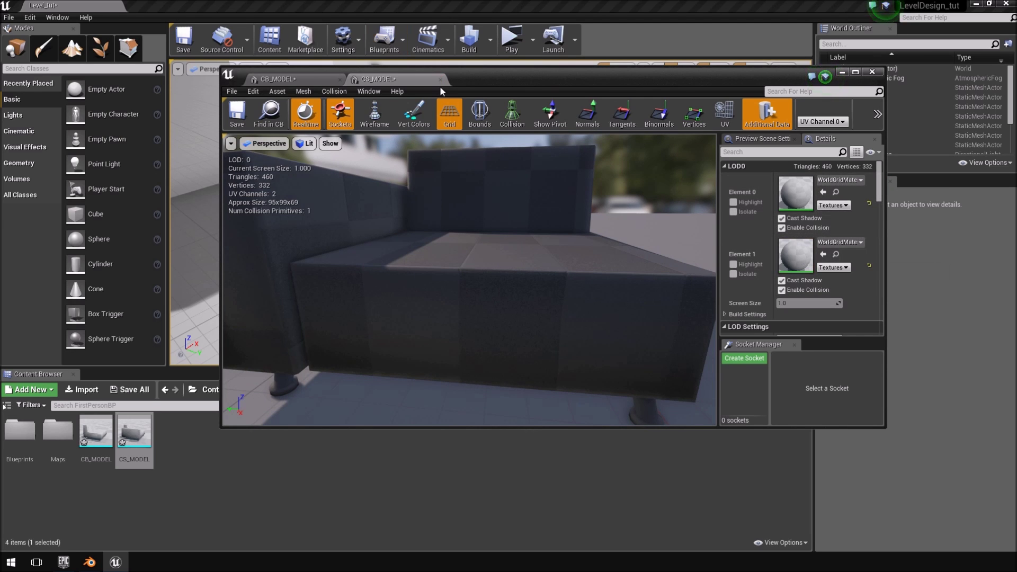
left_click(440, 80)
left_click(341, 80)
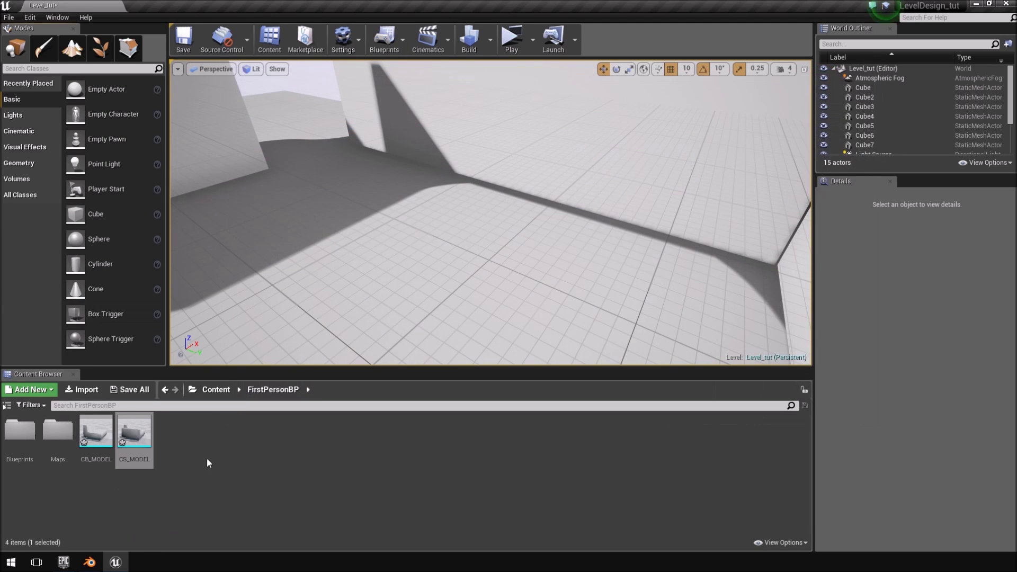
- Import CB_normal.png and CS_normal.png as textures, then deselect the new assets
left_click(71, 392)
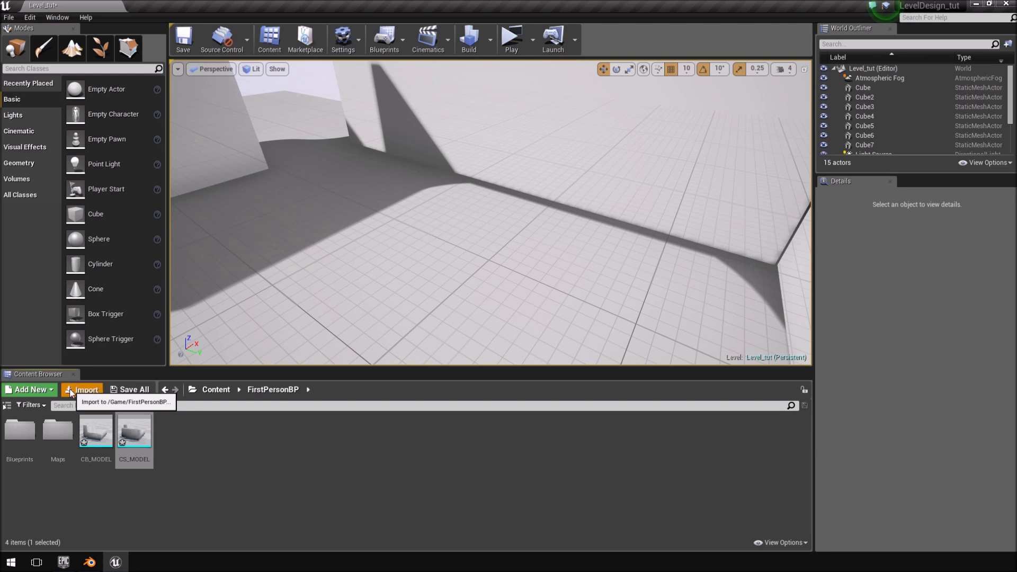
left_click(179, 97)
left_click(363, 92, "ctrl")
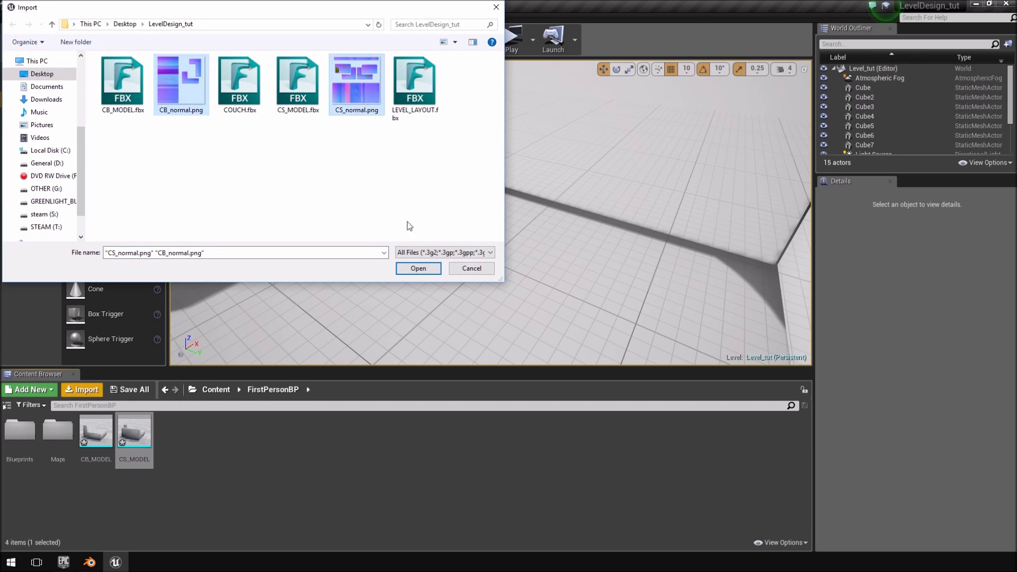
left_click(418, 268)
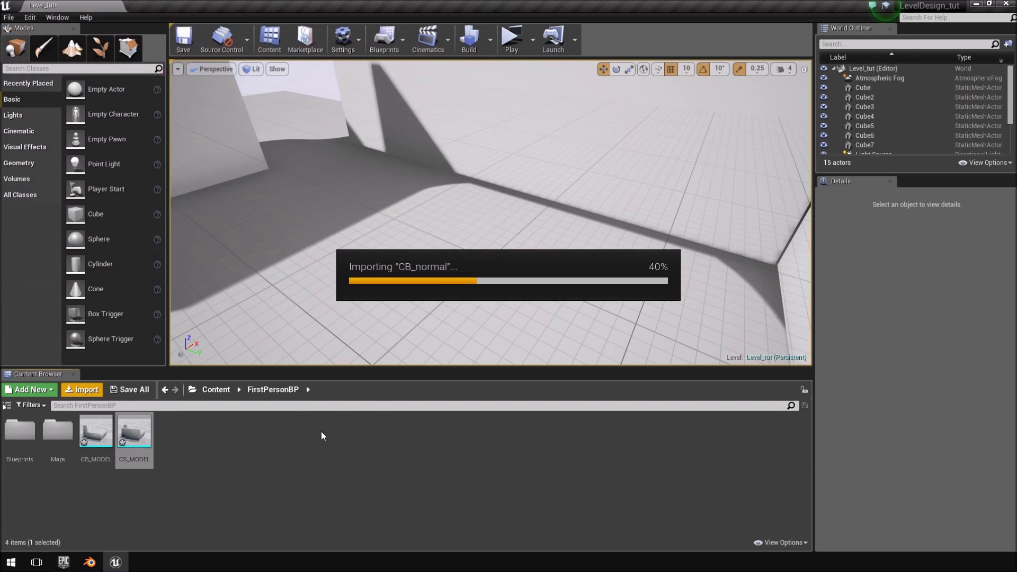
left_click(392, 474)
- Check the CB_MODEL mesh in the Static Mesh Editor and close it
double_click(97, 430)
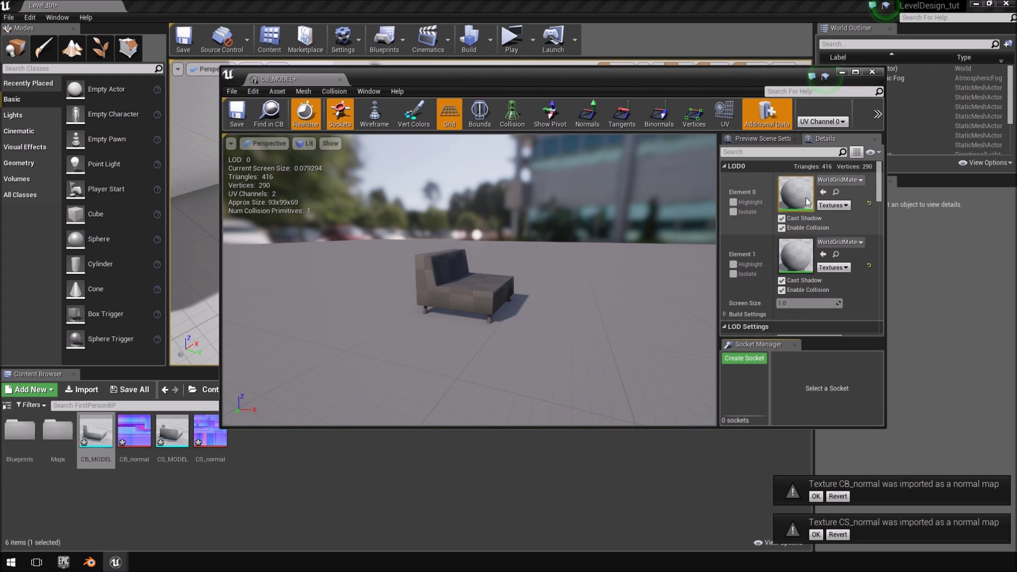
left_click(341, 82)
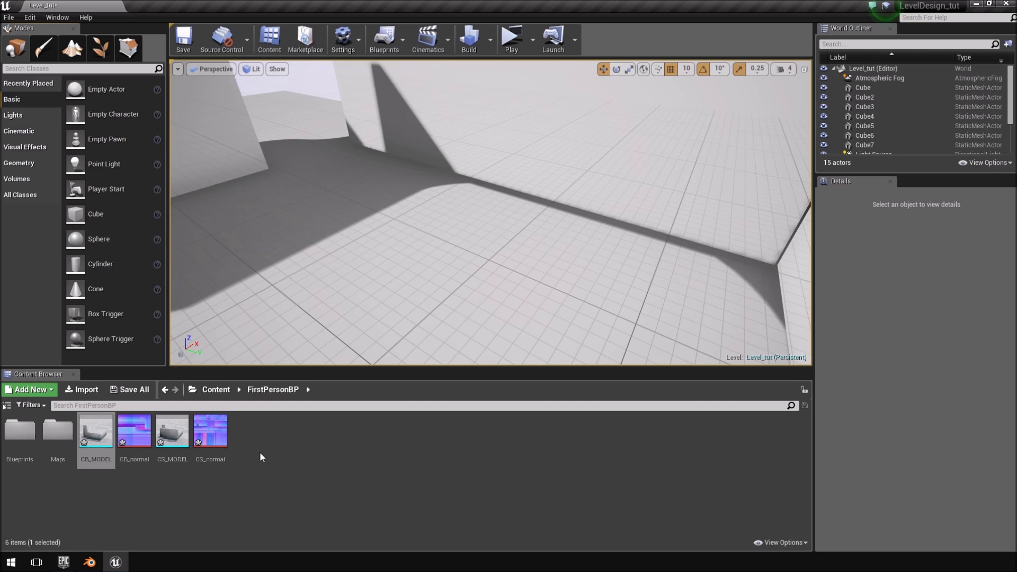
left_click(82, 390)
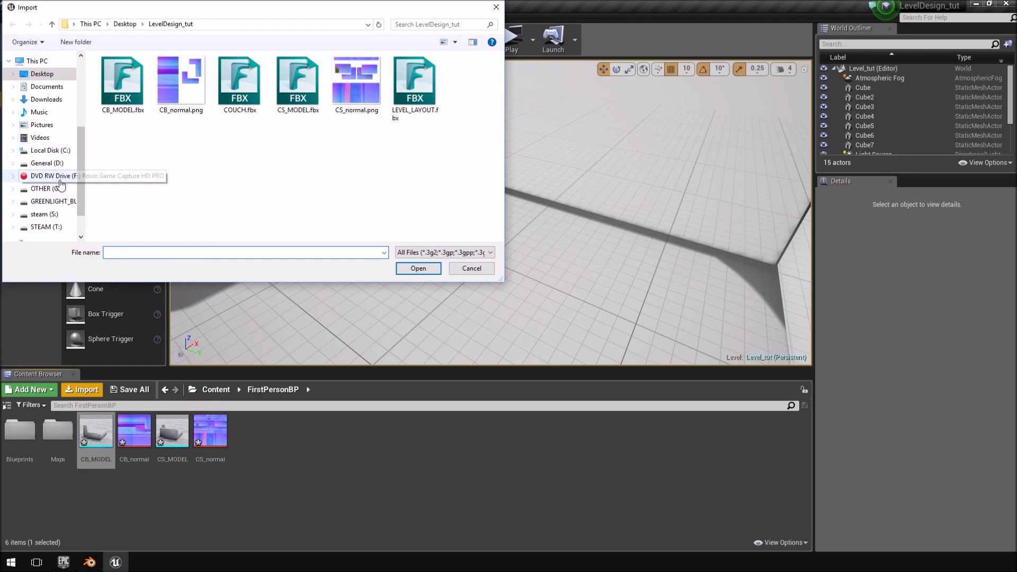
- Browse the import picker to the STEAM (T:) drive, then switch to File Explorer's LevelDesign_tut folder
scroll(82, 210, "down", 2)
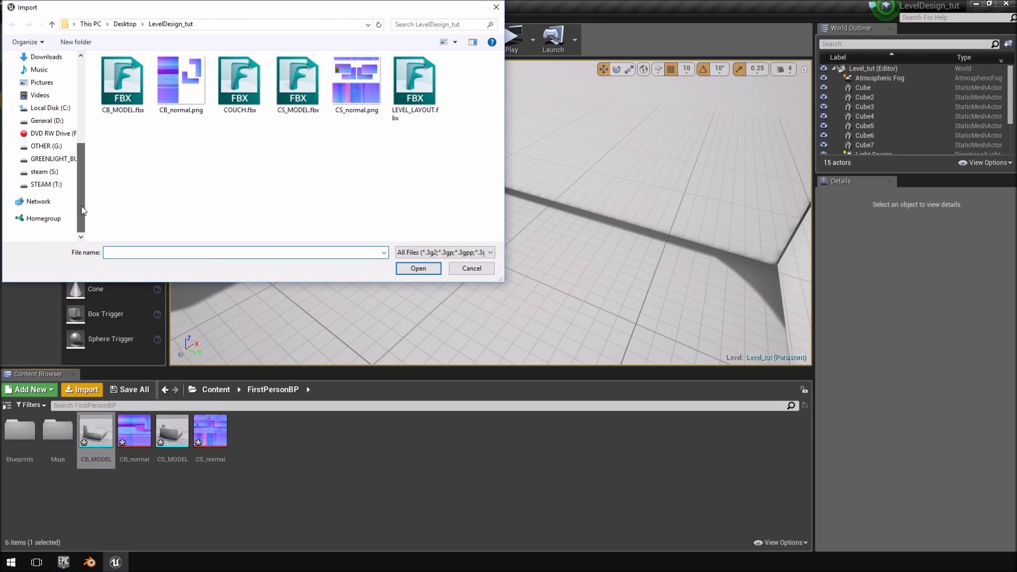
left_click(46, 184)
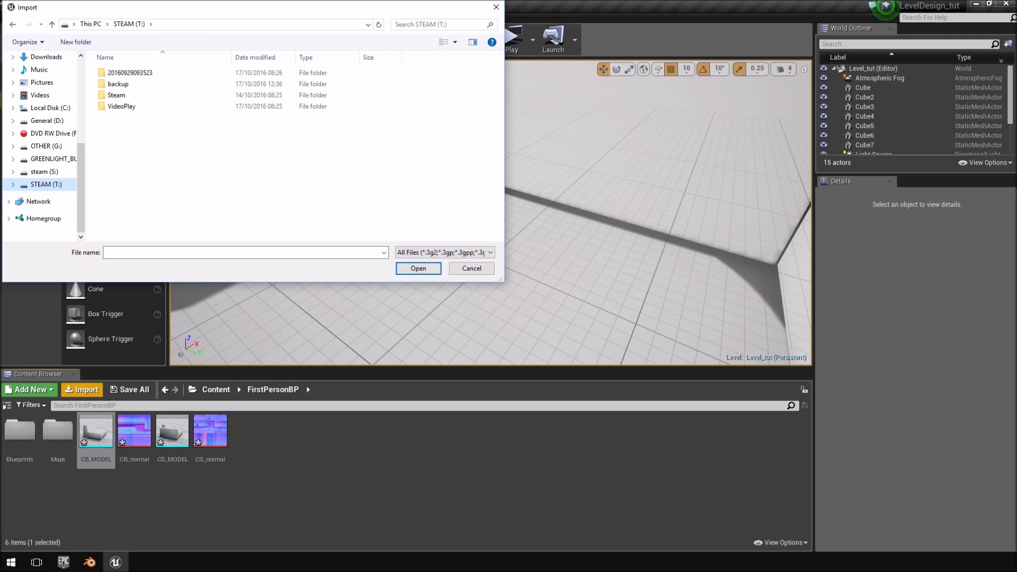
left_click(5, 407)
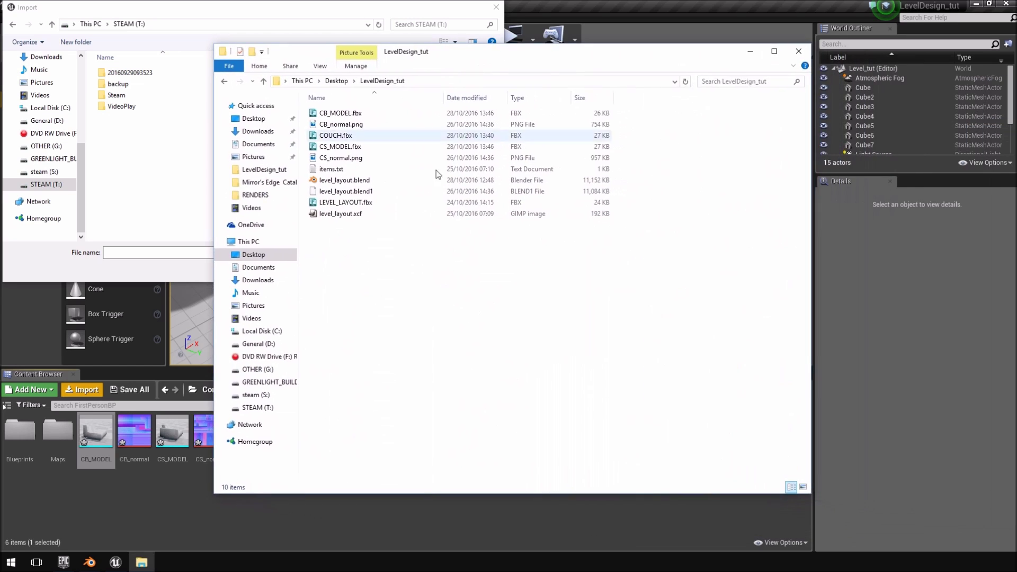
- Paste the fabric JPG into LevelDesign_tut, rename it Couch_fabric, and close the Explorer window
right_click(389, 291)
left_click(411, 365)
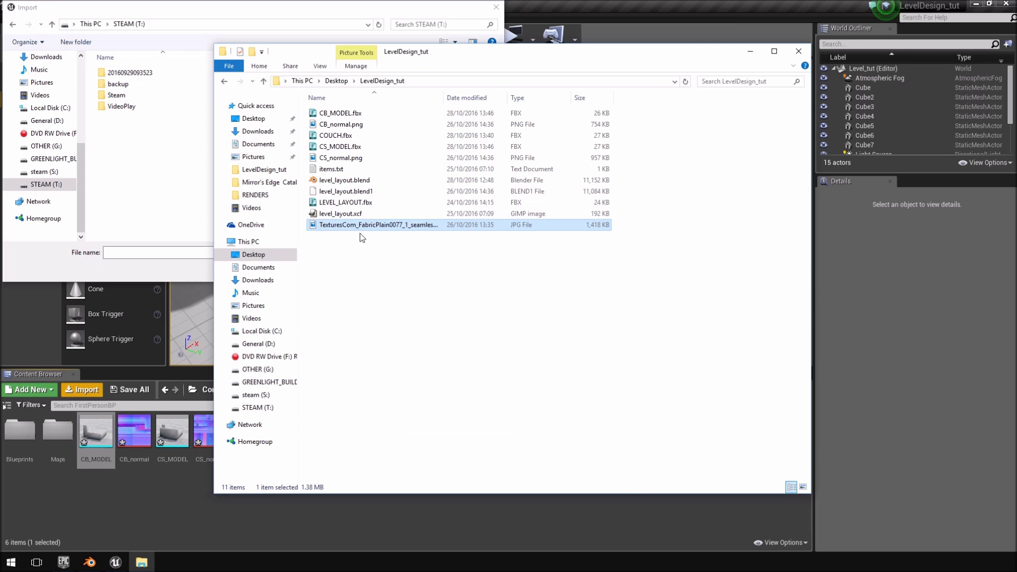
right_click(368, 230)
left_click(436, 513)
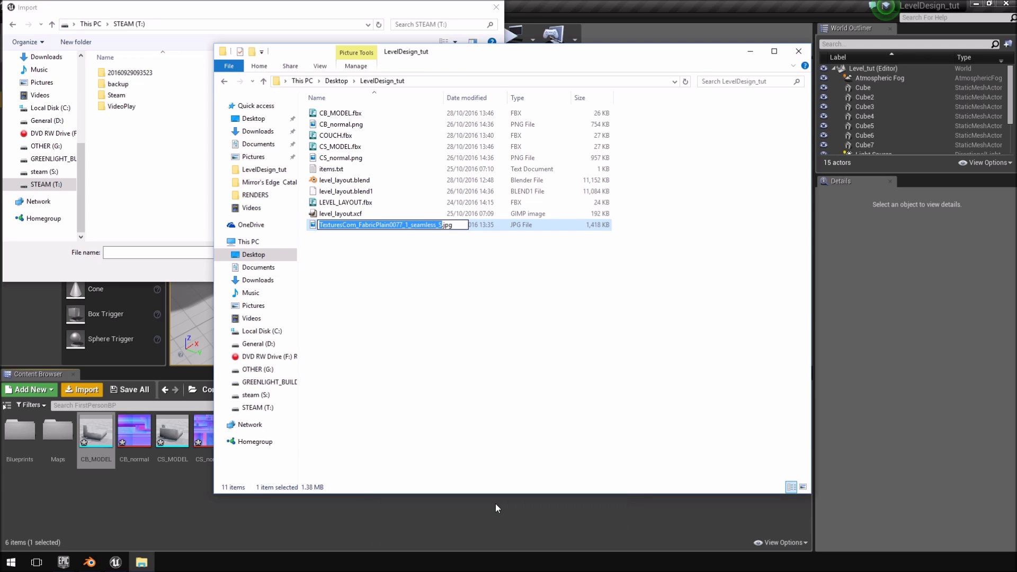
type("Couch_f")
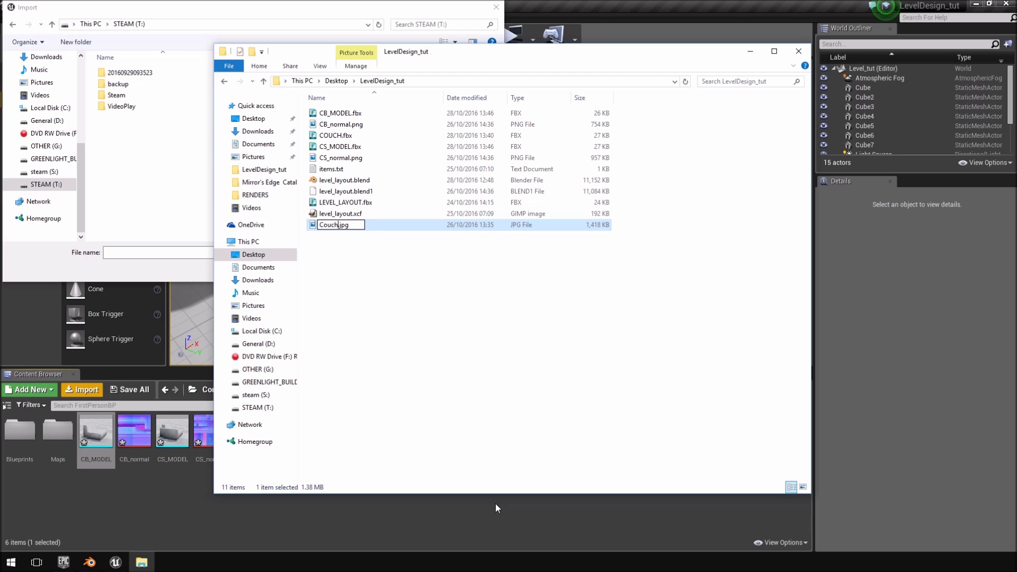
type("abric")
key("Return")
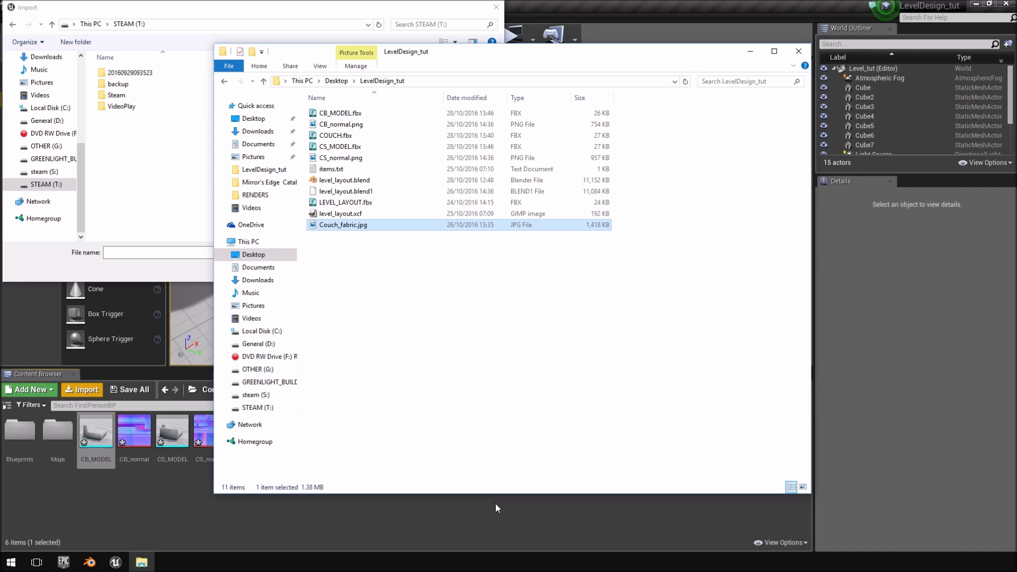
left_click(798, 51)
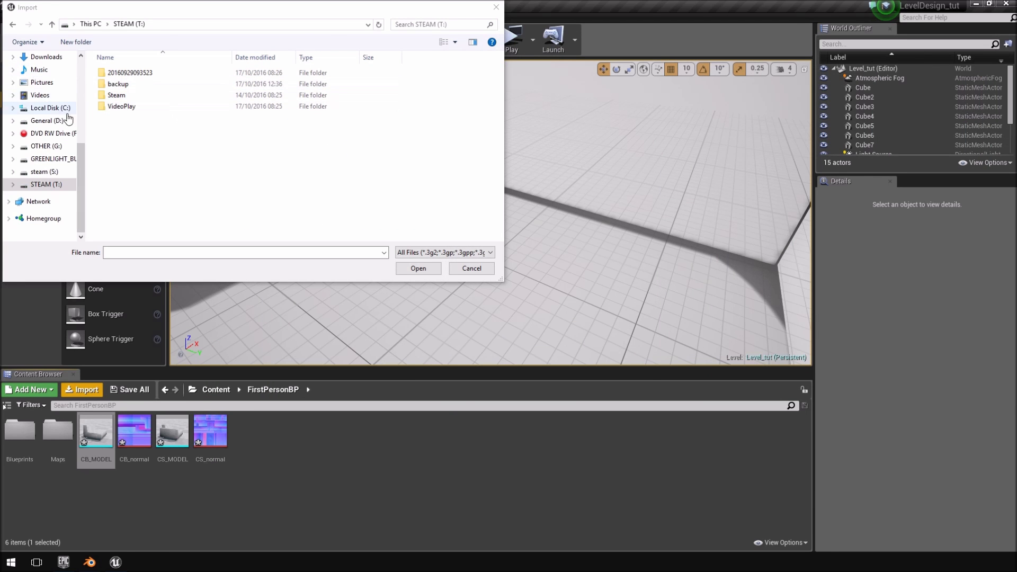
- Navigate the picker through Desktop to LevelDesign_tut and choose Couch_fabric.jpg for import
left_click_drag(82, 142, 82, 115)
left_click(42, 116)
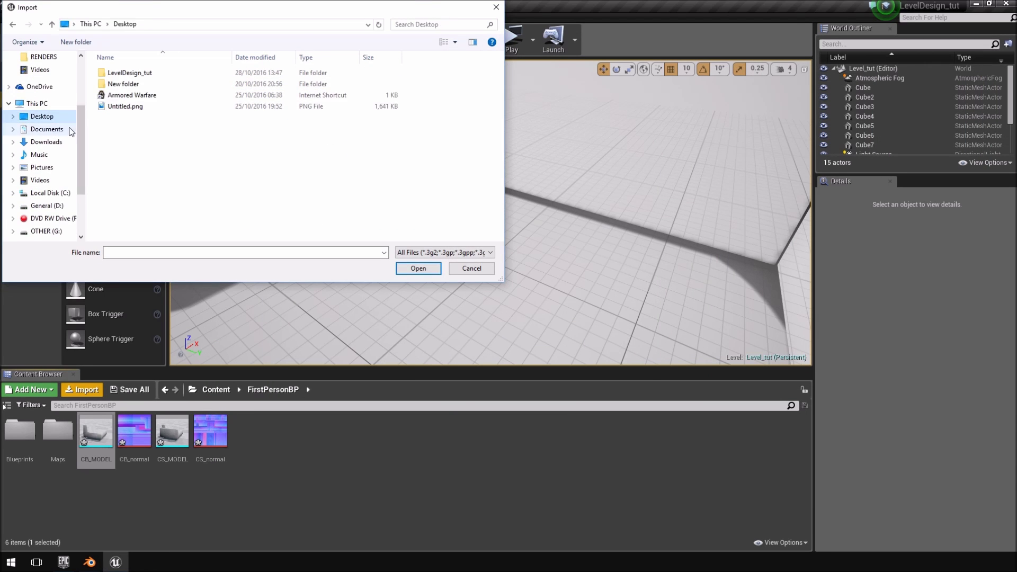
left_click(48, 129)
left_click(42, 116)
double_click(128, 73)
double_click(296, 94)
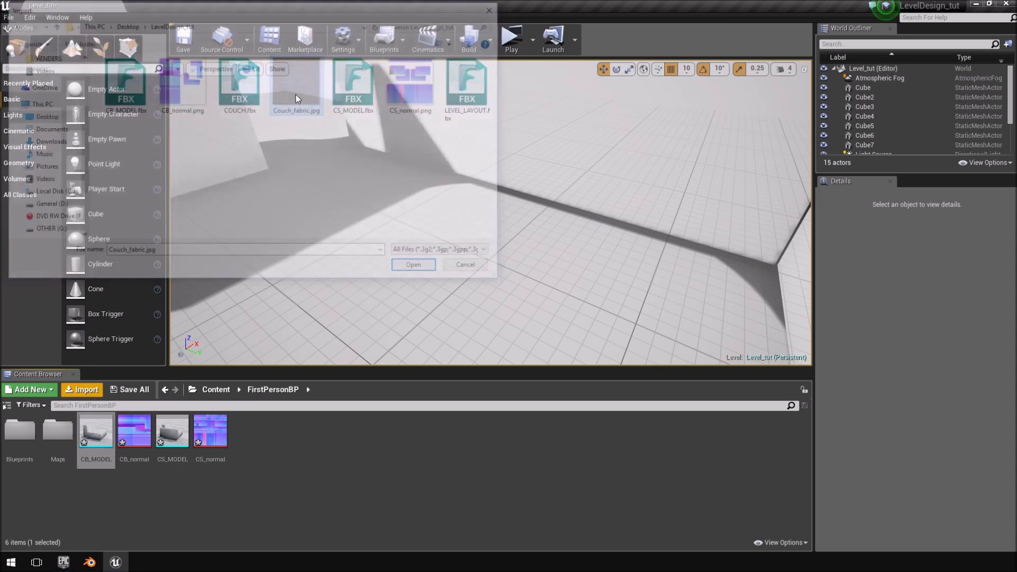